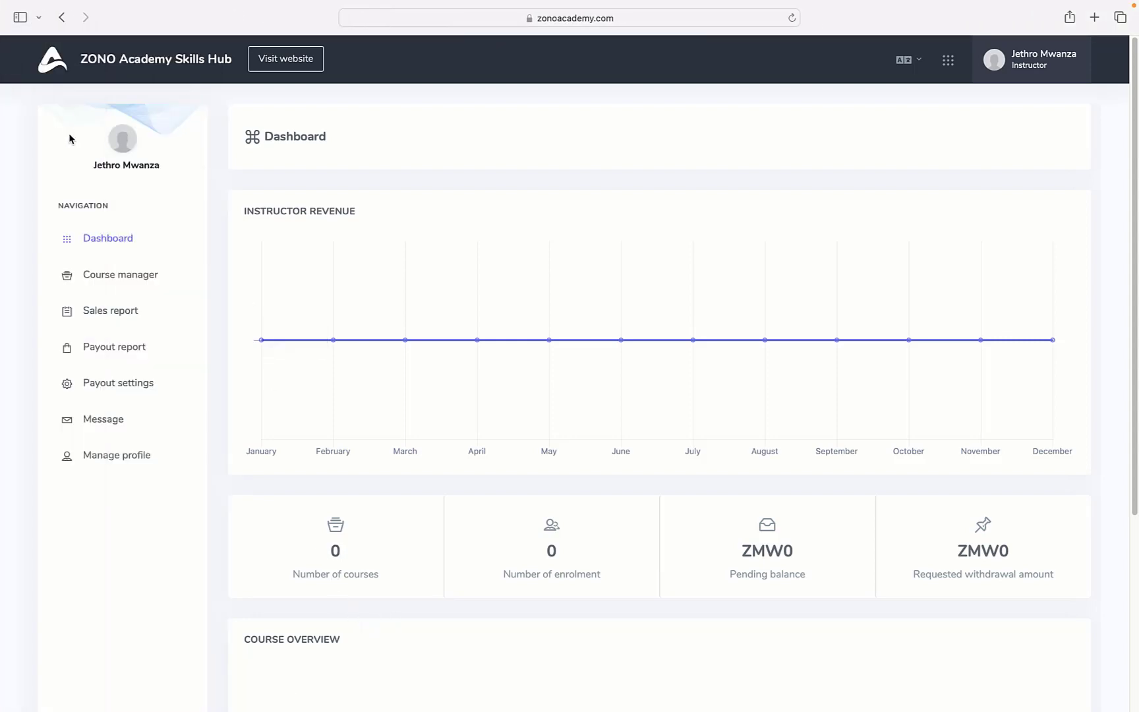
# Open a new course form from the course manager
pyautogui.moveTo(410, 331)
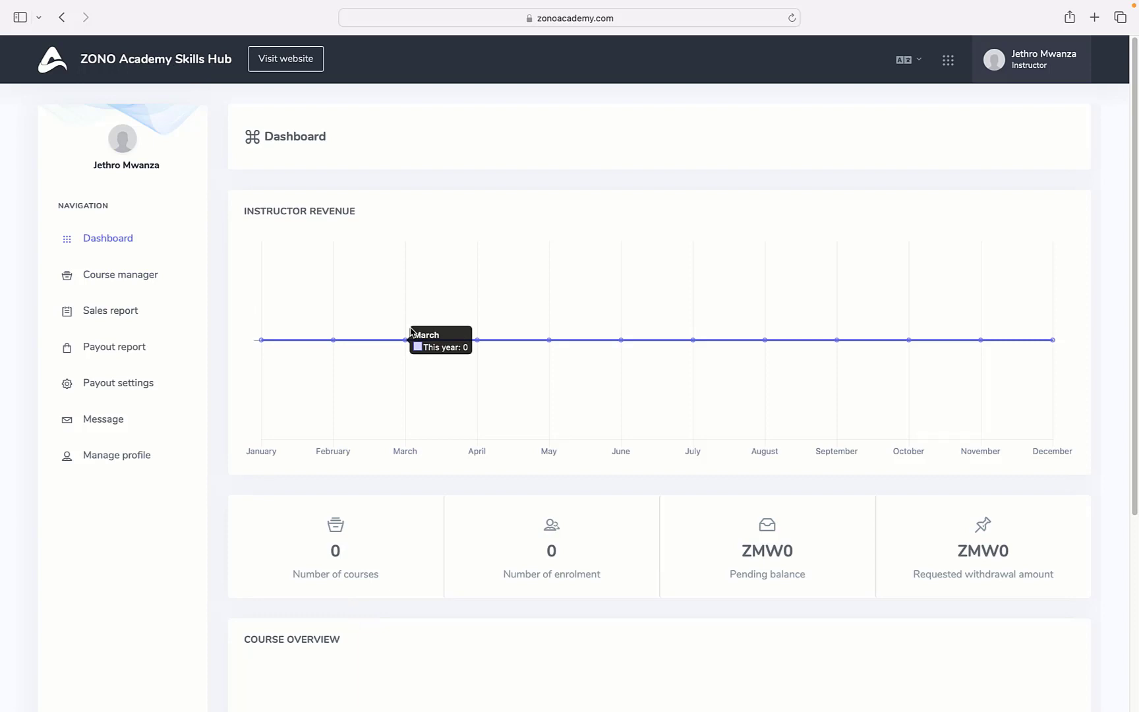
pyautogui.moveTo(272, 364)
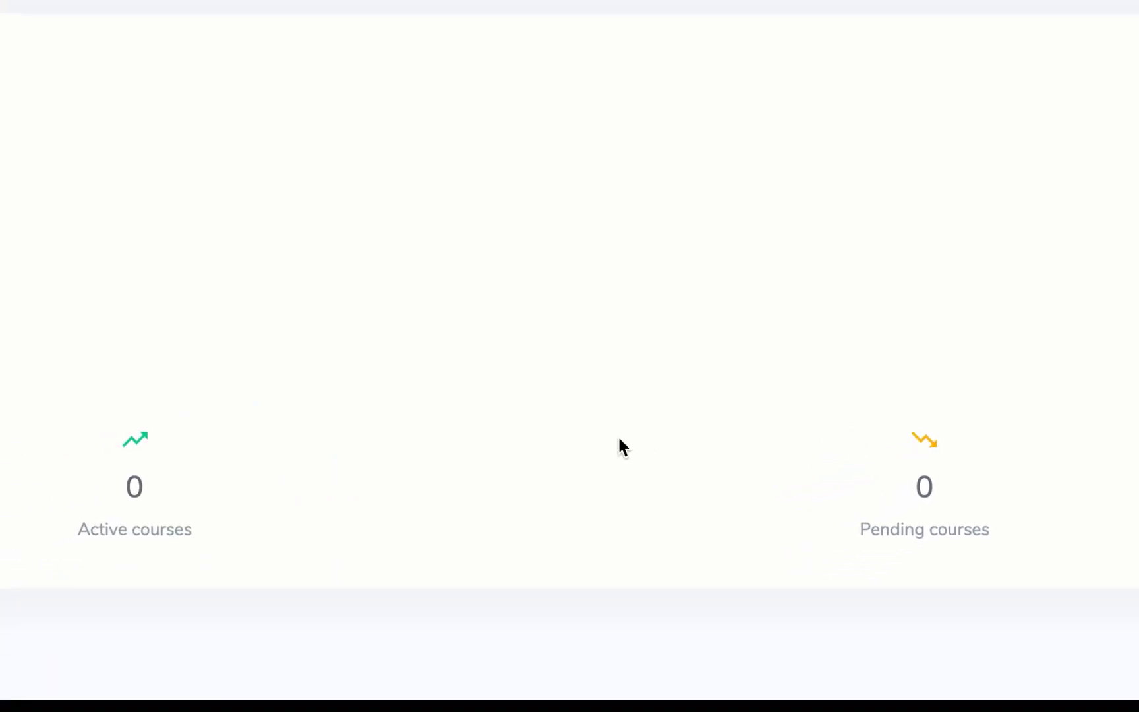
pyautogui.scroll(5, 618, 437)
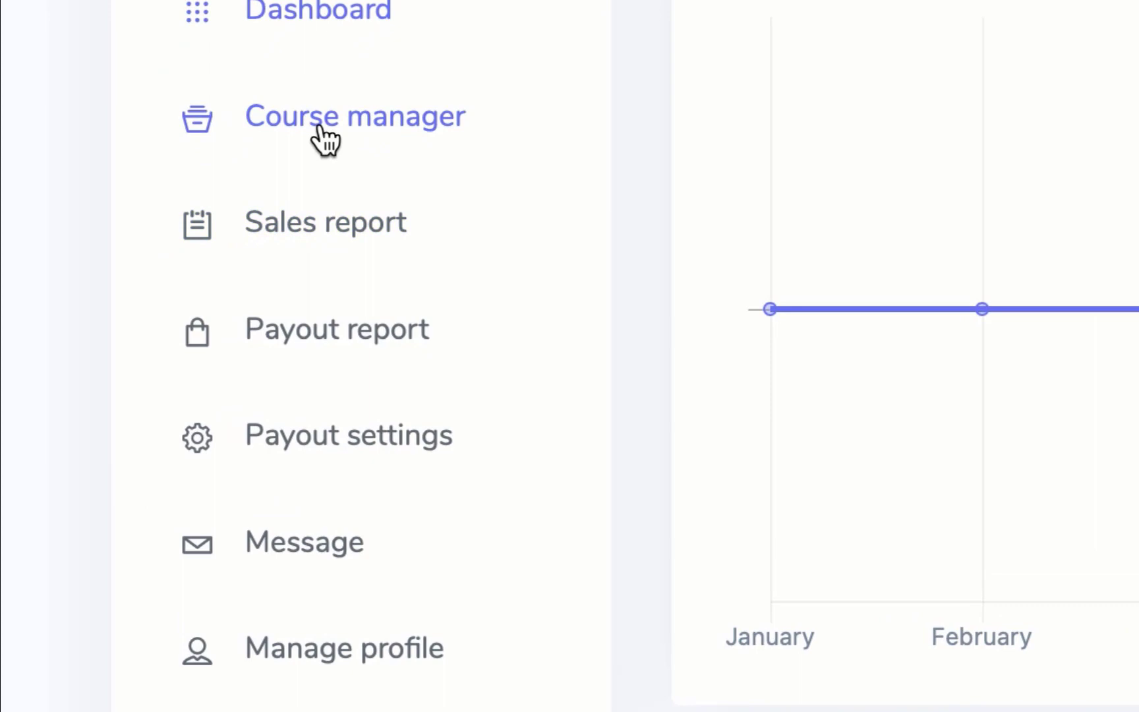
pyautogui.click(318, 129)
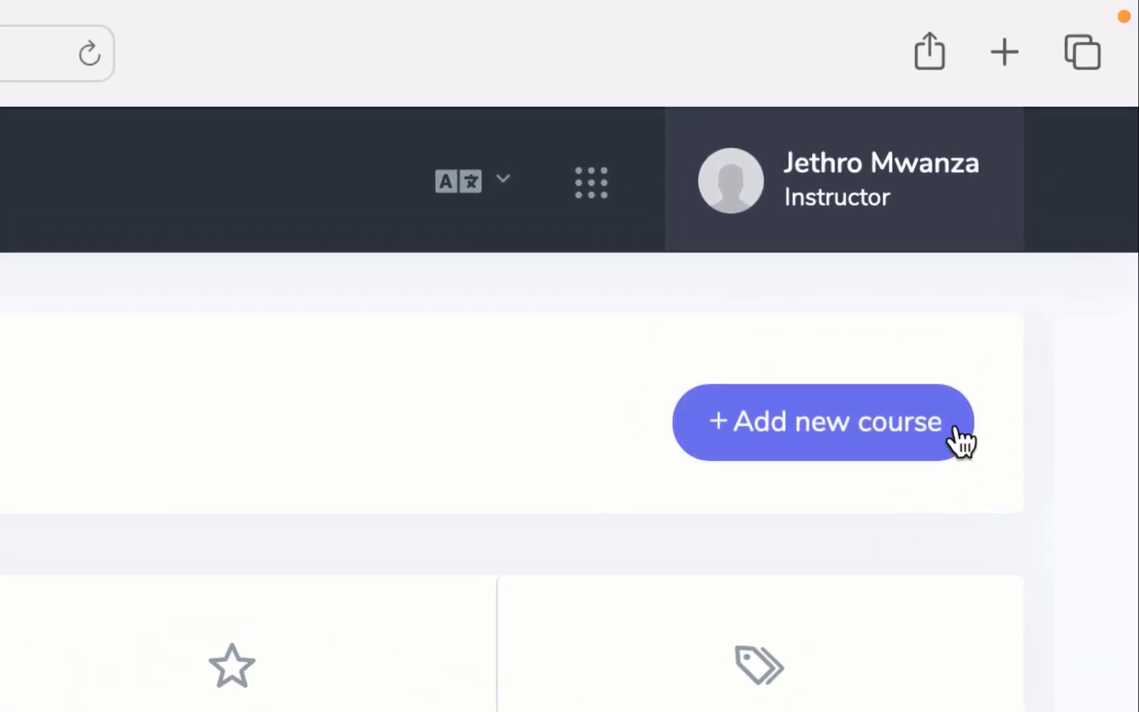
pyautogui.click(787, 431)
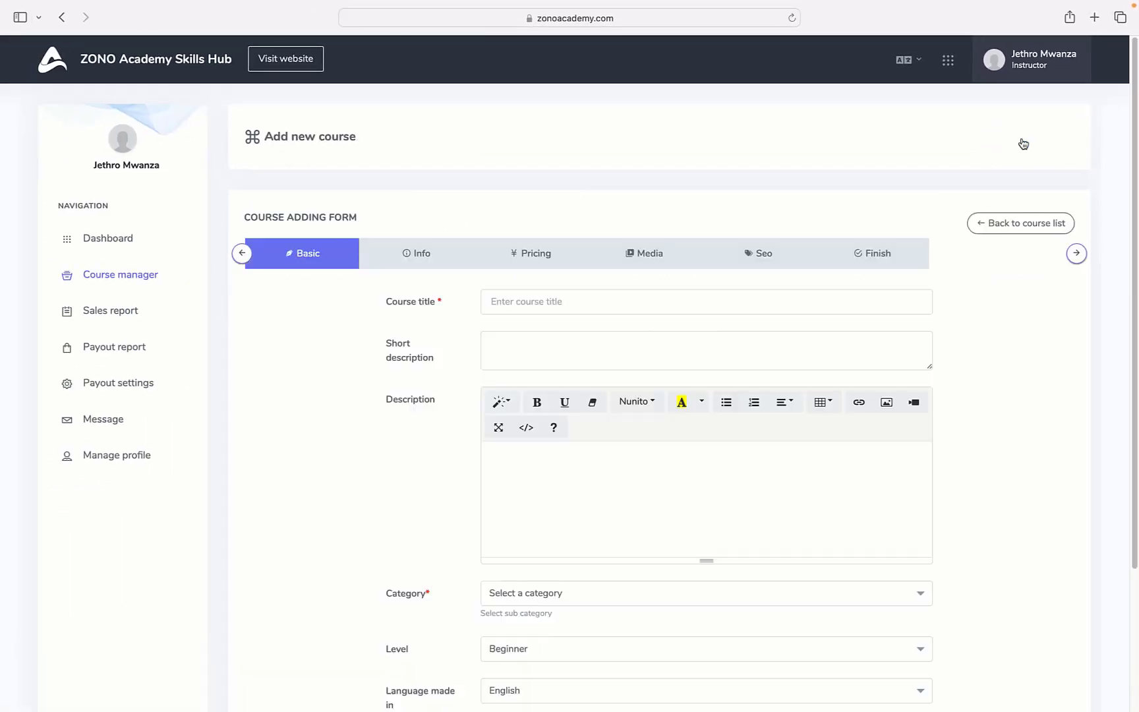
# Enter "Baking For Beginners" as the course title
pyautogui.click(599, 300)
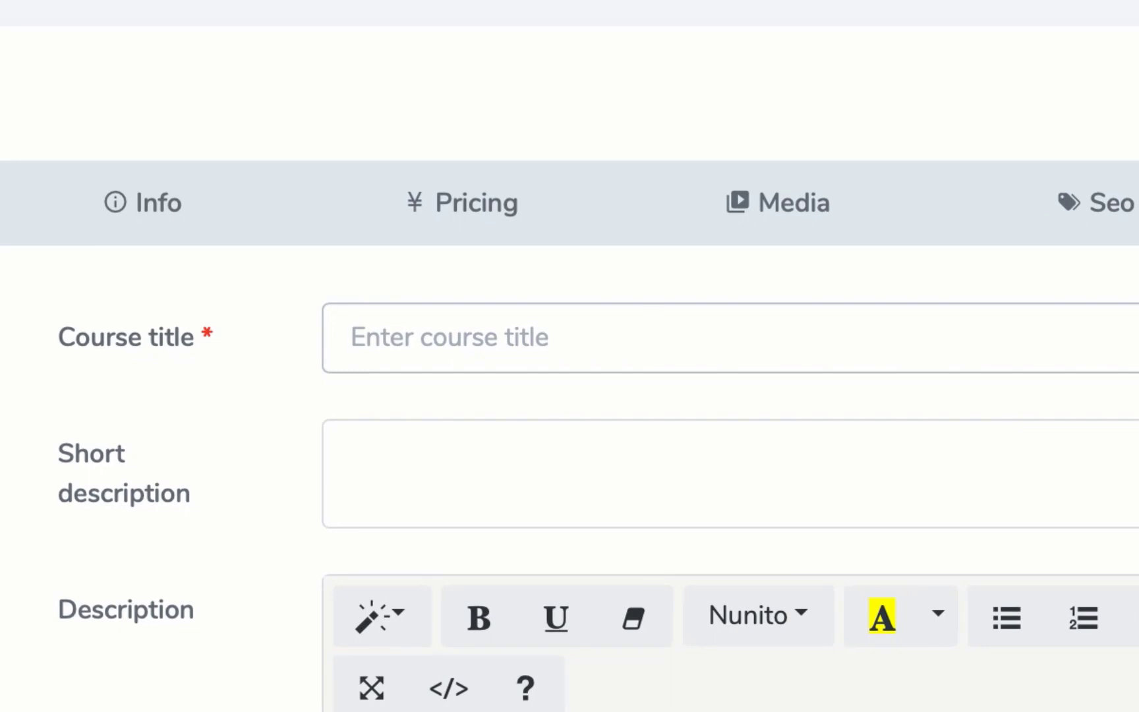
pyautogui.write('Baking Fo')
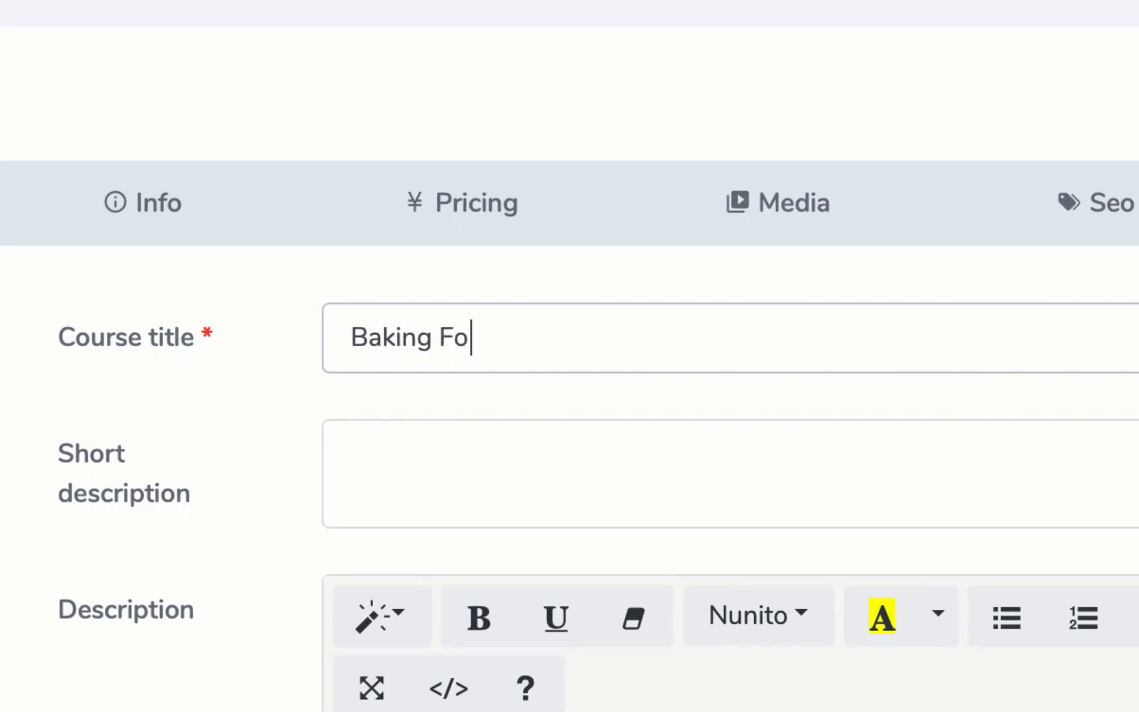
pyautogui.write('r Beginners')
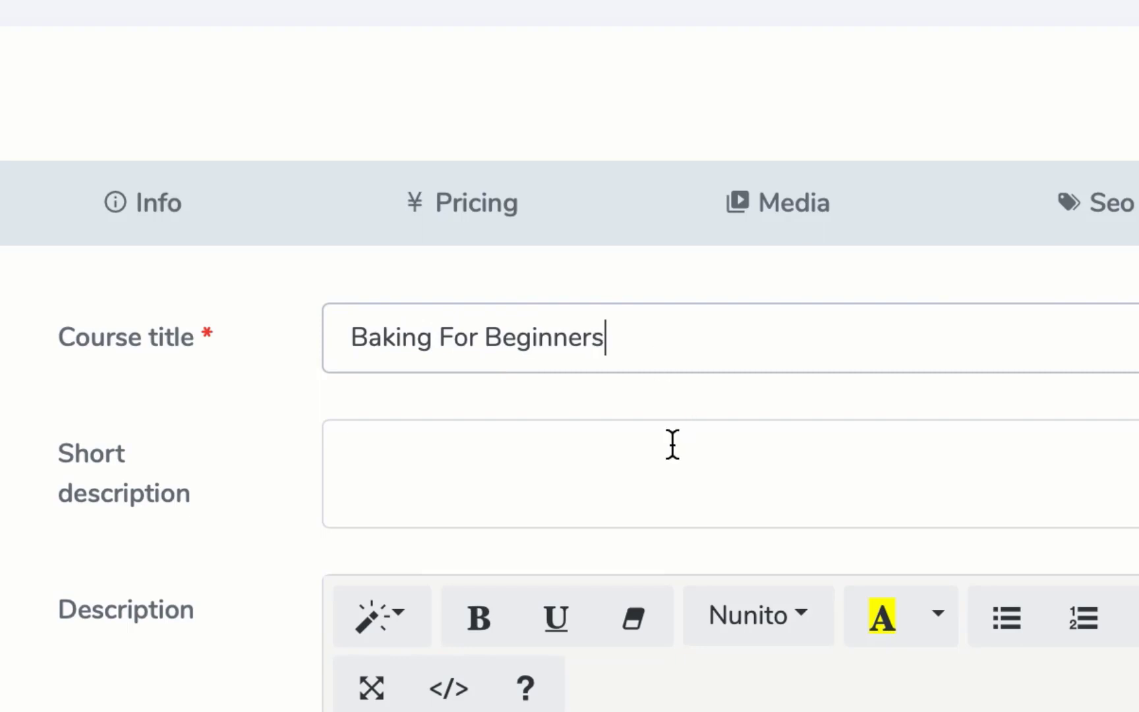
# Enter the short description "this course is suitable for beginners who are interested in baking"
pyautogui.click(621, 475)
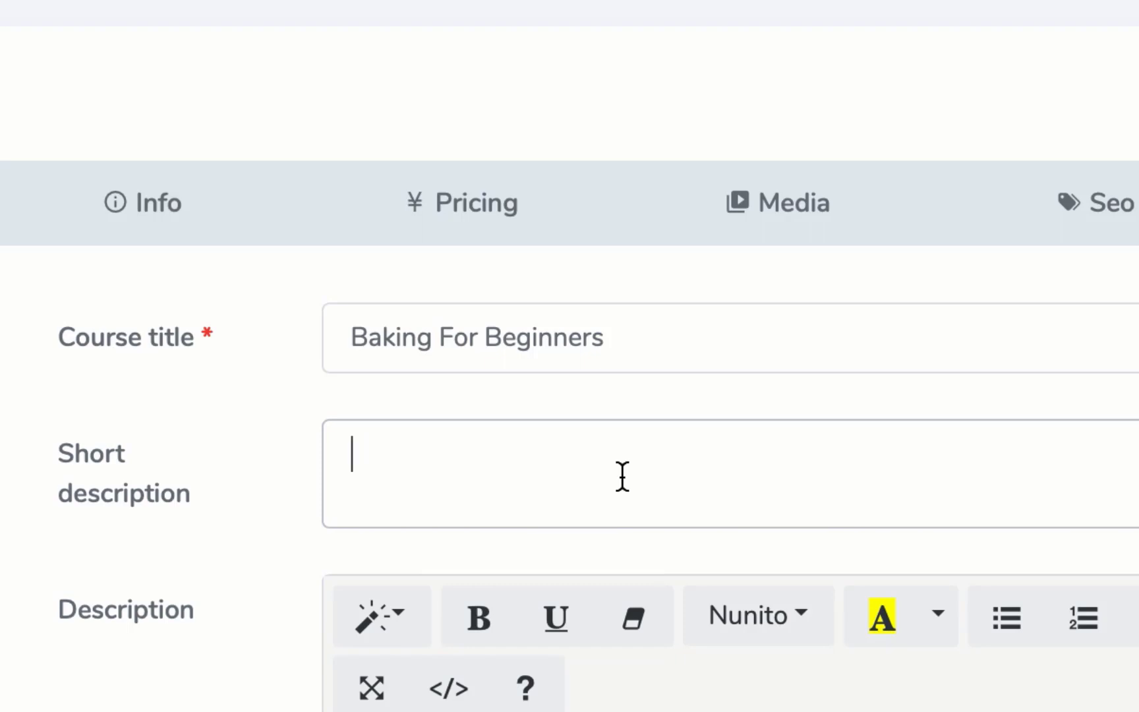
pyautogui.write('this cour')
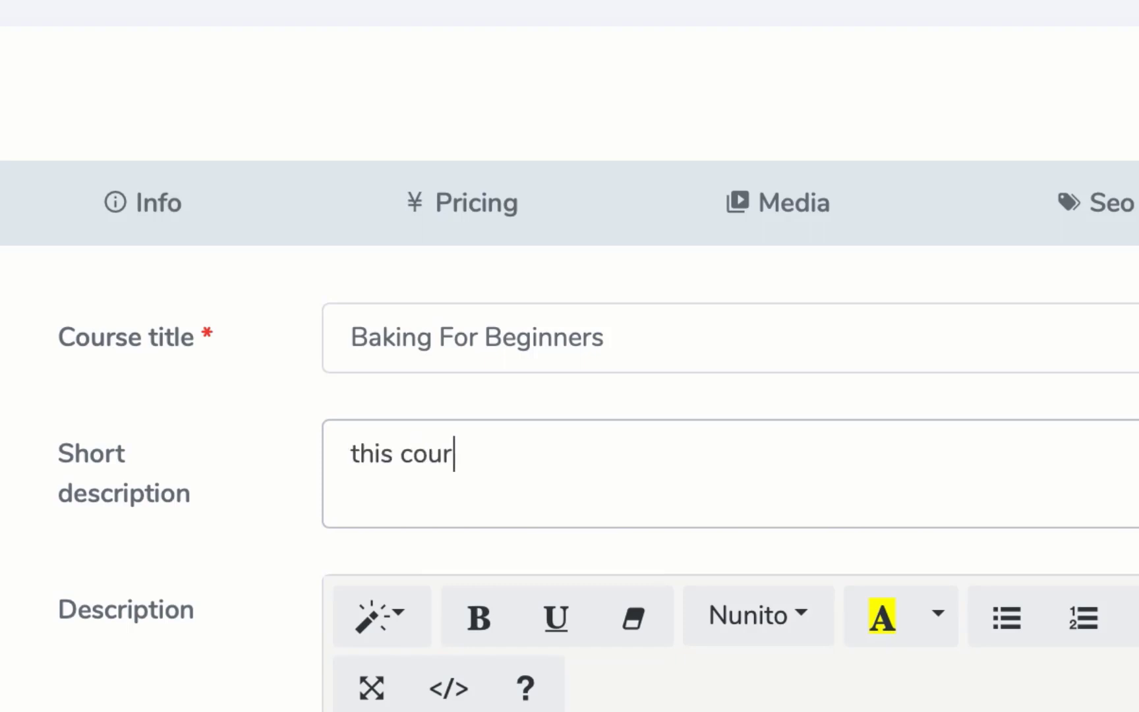
pyautogui.write('se is suitab')
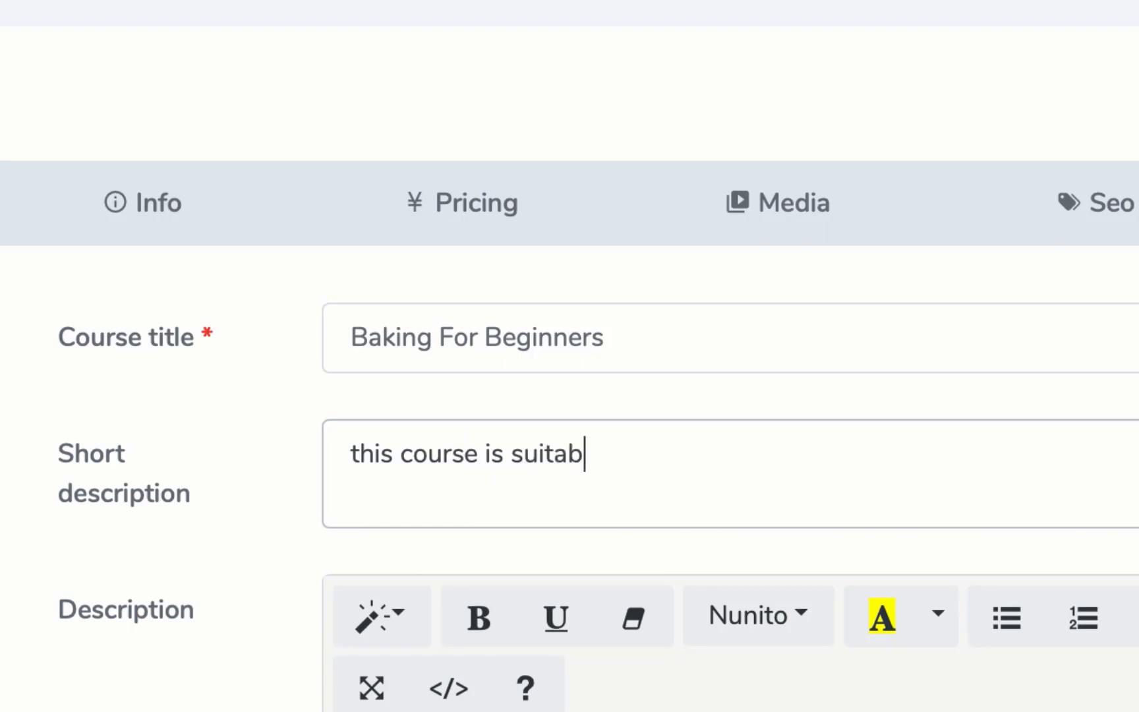
pyautogui.write('le for be')
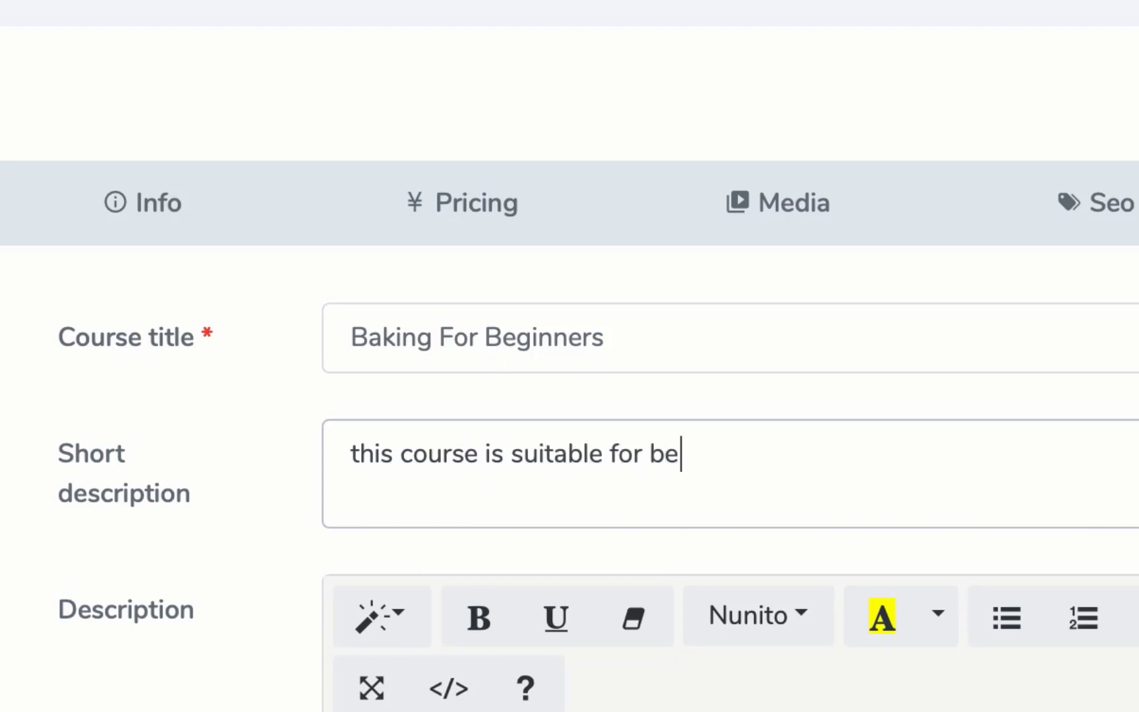
pyautogui.write('gfin')
pyautogui.press('BackSpace')
pyautogui.press('BackSpace')
pyautogui.press('BackSpace')
pyautogui.write('ine')
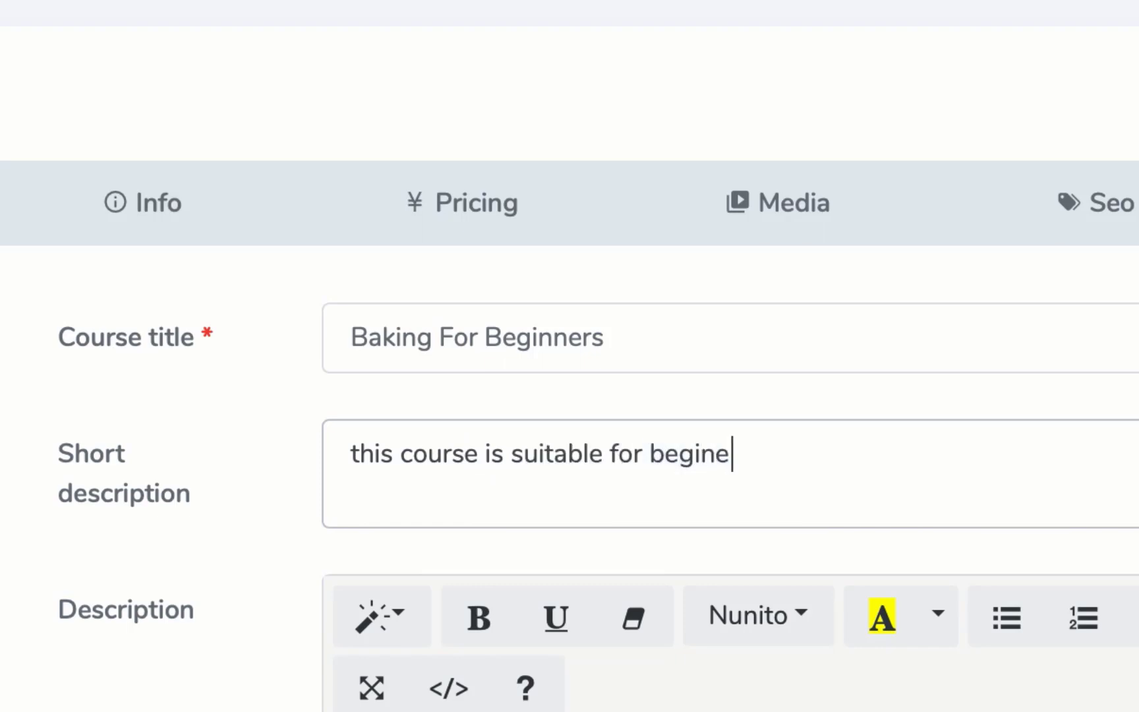
pyautogui.write('er')
pyautogui.press('BackSpace')
pyautogui.press('BackSpace')
pyautogui.press('BackSpace')
pyautogui.write('ners')
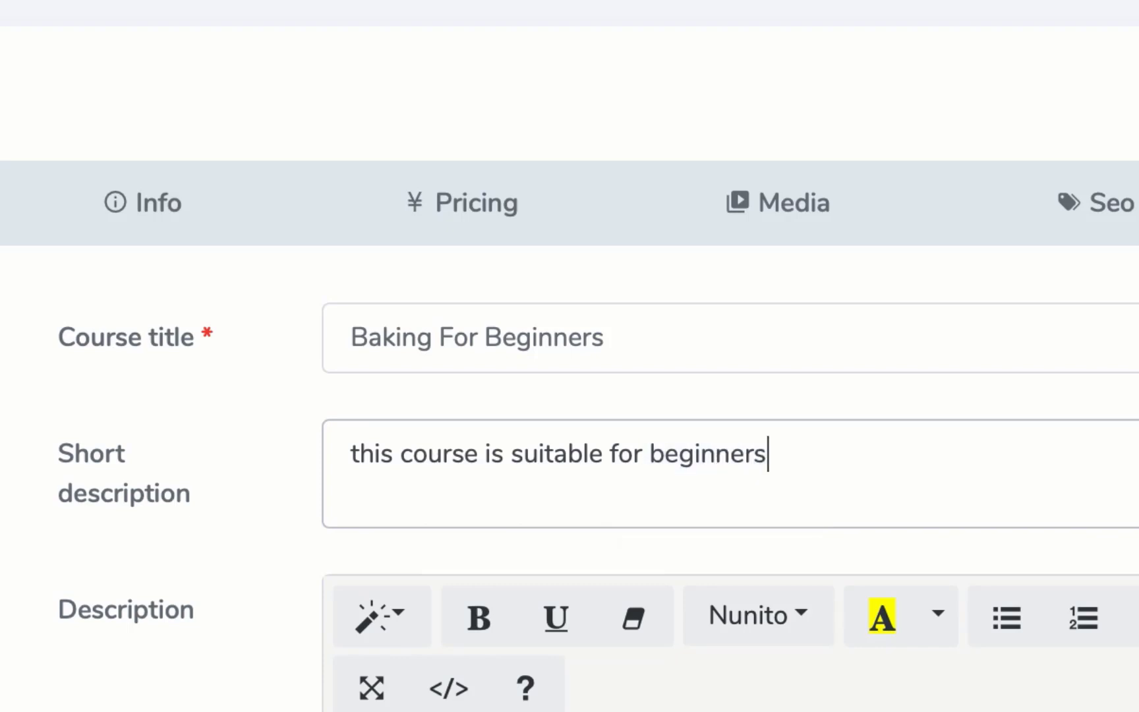
pyautogui.write(' who are')
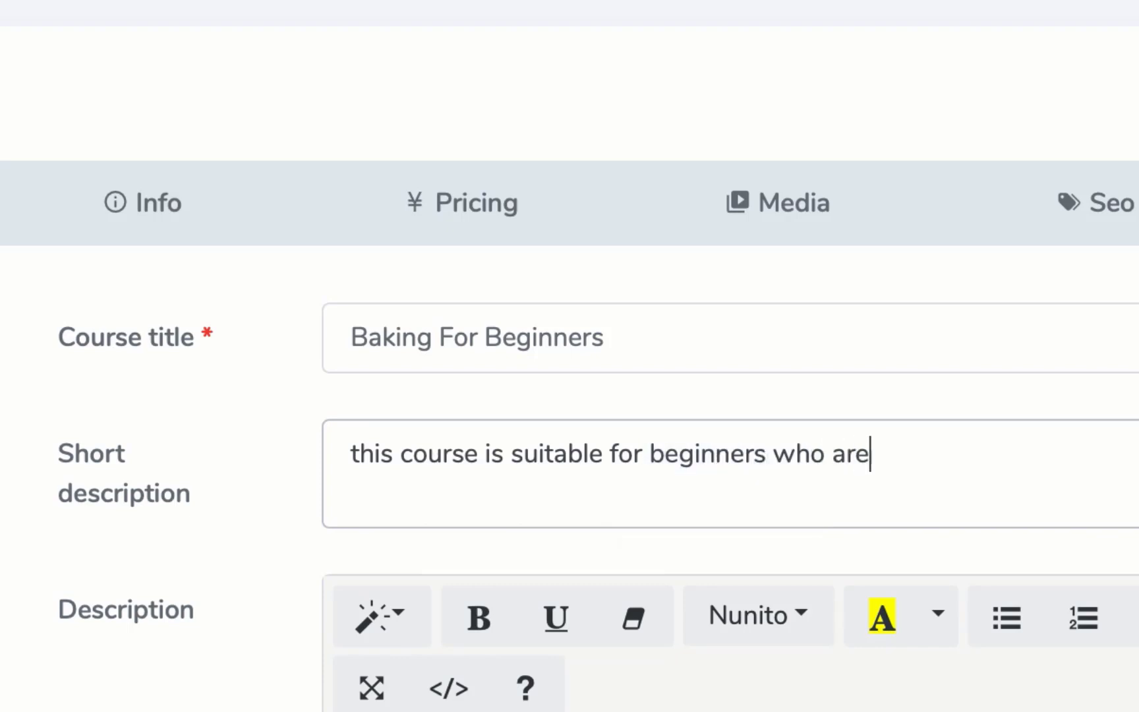
pyautogui.write(' interested inn baking')
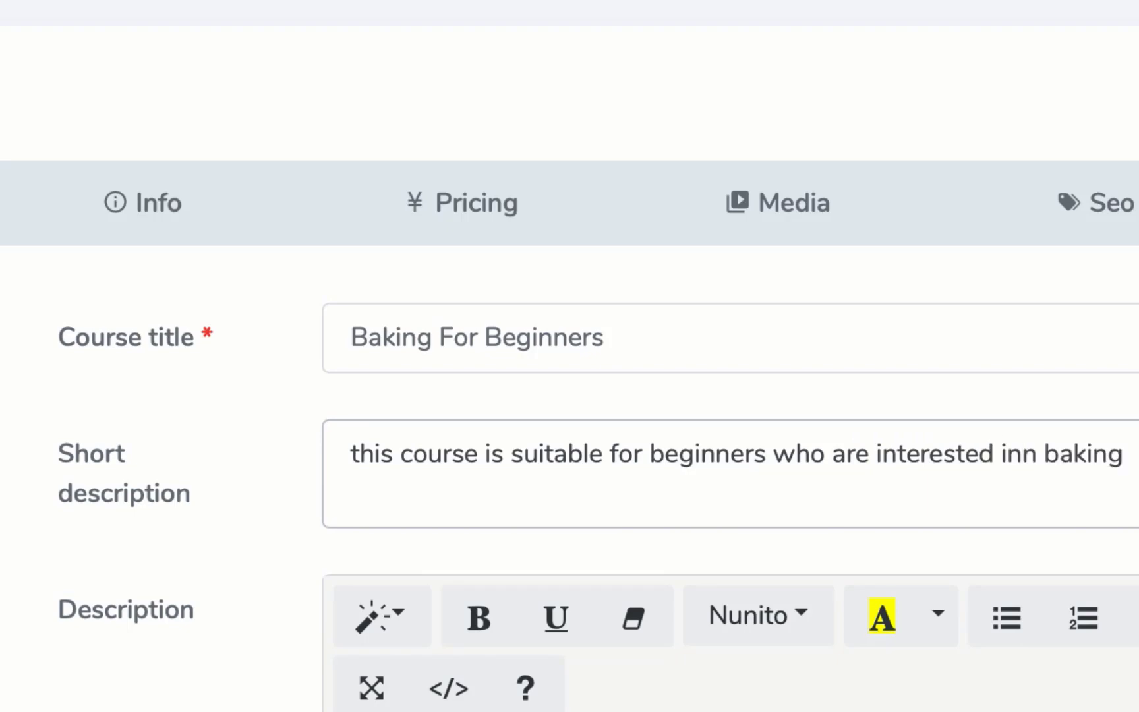
pyautogui.press('BackSpace')
pyautogui.click(1112, 455)
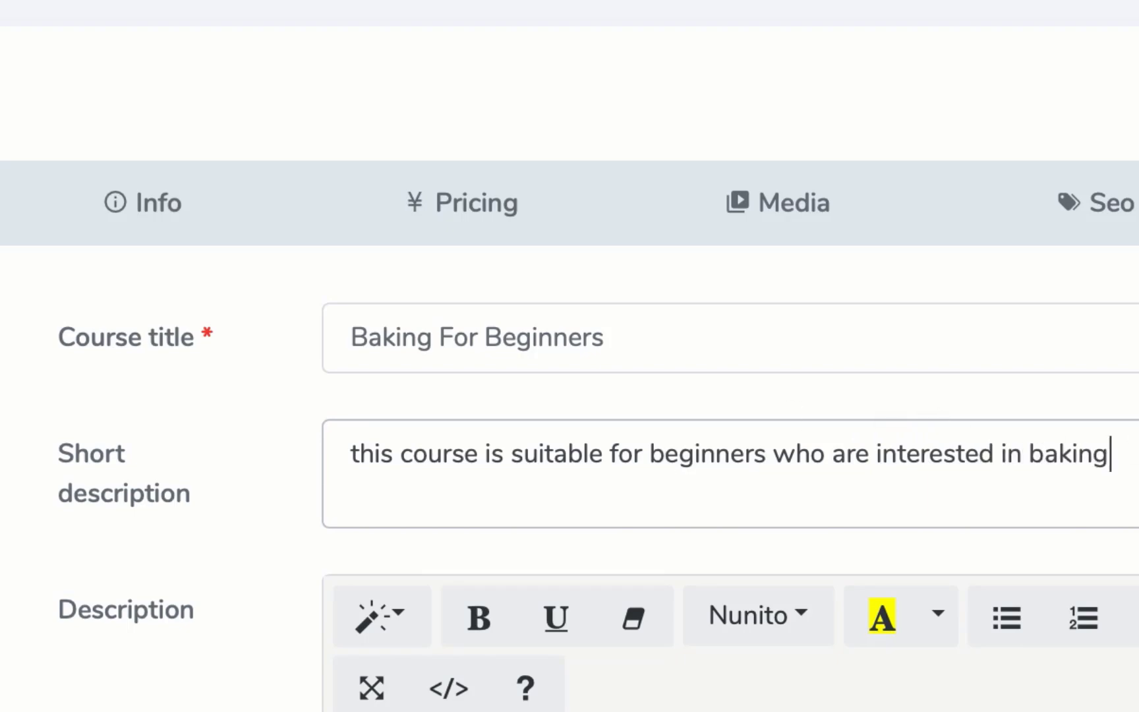
# Copy the short description's full text and paste it seven times in a row into the course description
pyautogui.click(733, 461)
pyautogui.hotkey('ctrl', 'a')
pyautogui.hotkey('ctrl', 'c')
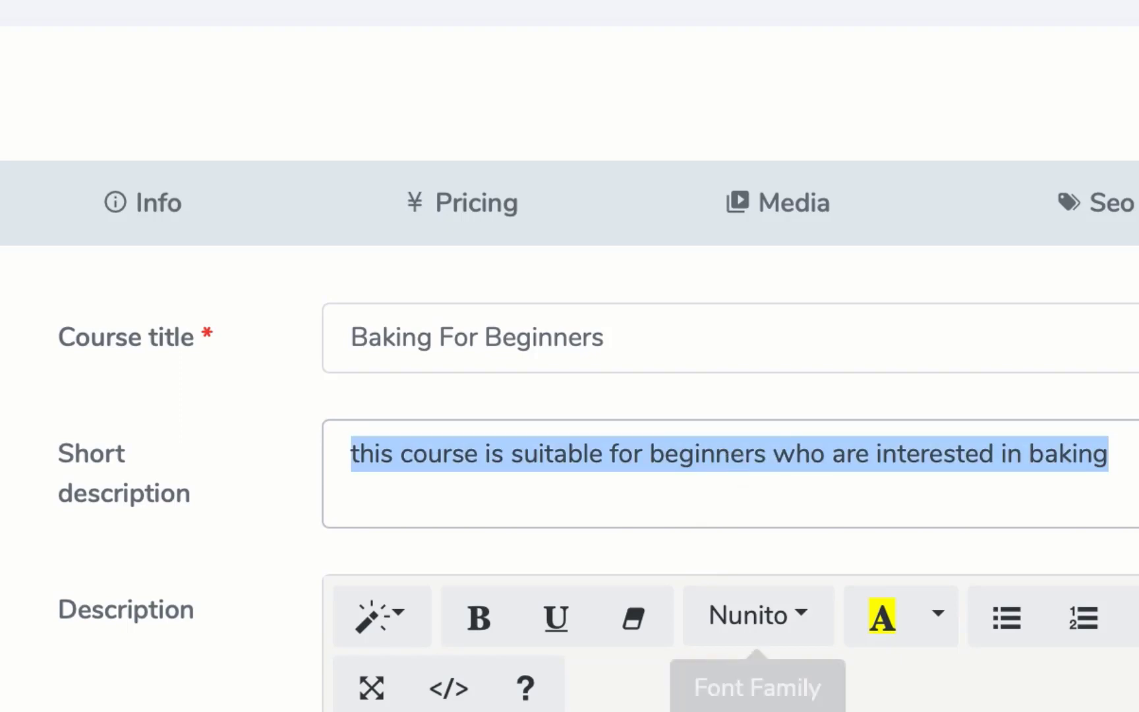
pyautogui.click(330, 463)
pyautogui.hotkey('ctrl', 'v')
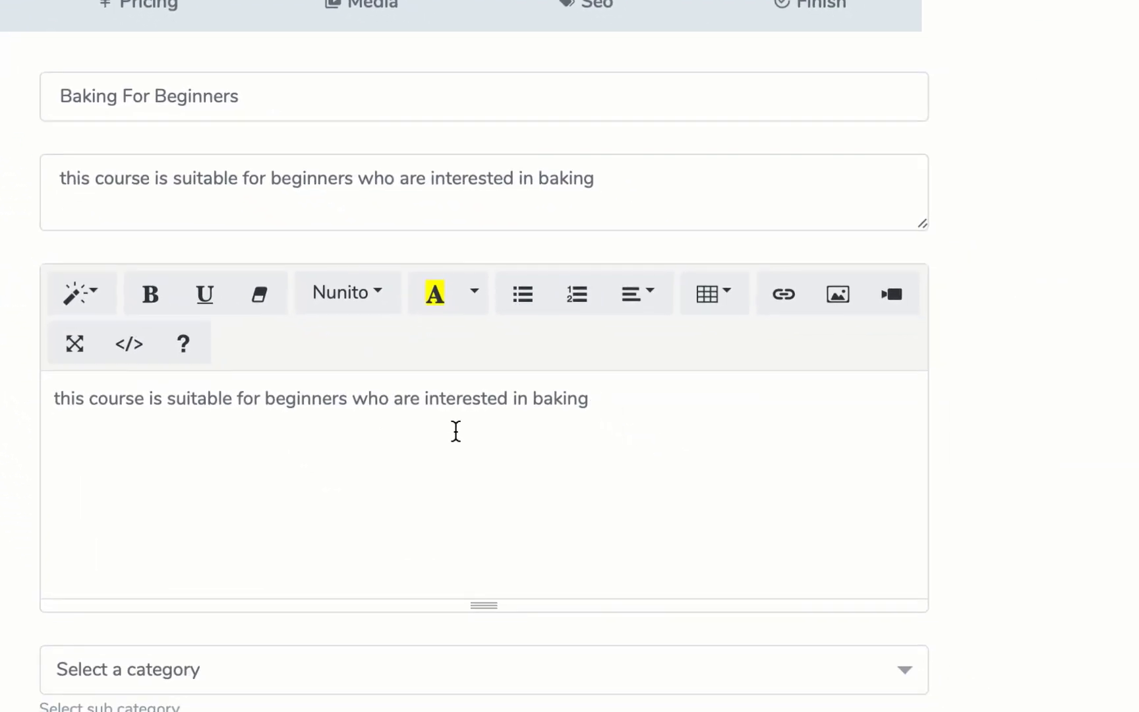
pyautogui.hotkey('ctrl', 'v')
pyautogui.hotkey('ctrl', 'v')
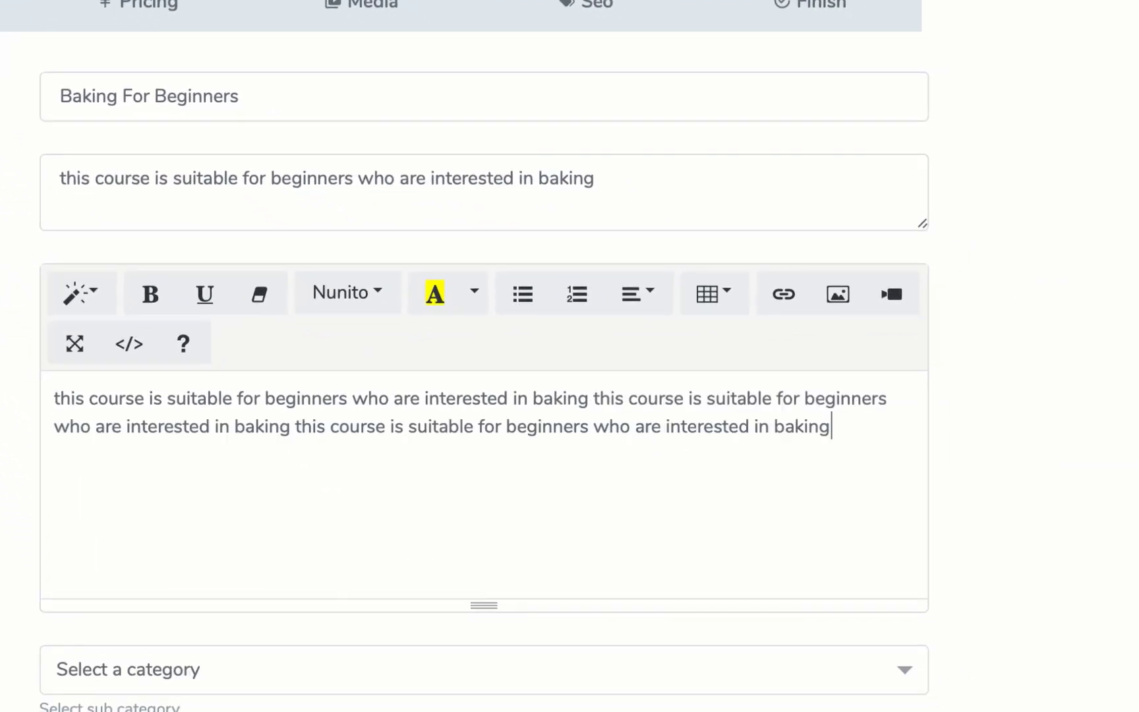
pyautogui.hotkey('ctrl', 'v')
pyautogui.hotkey('ctrl', 'v')
pyautogui.hotkey('ctrl', 'v')
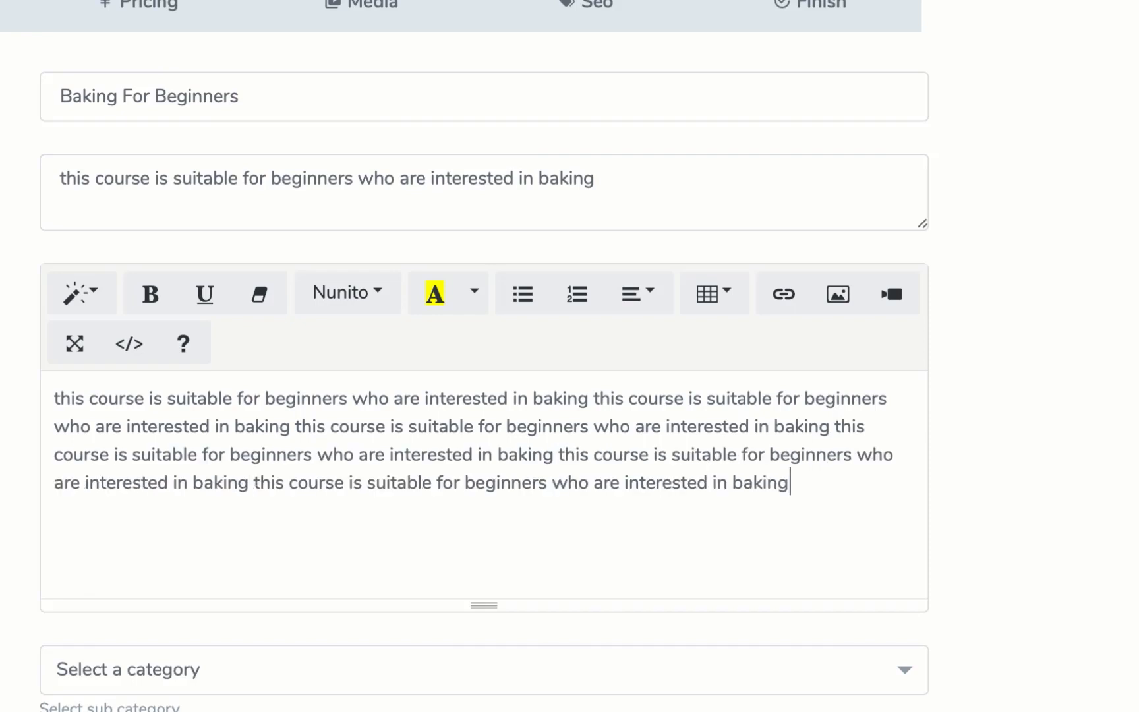
pyautogui.hotkey('ctrl', 'v')
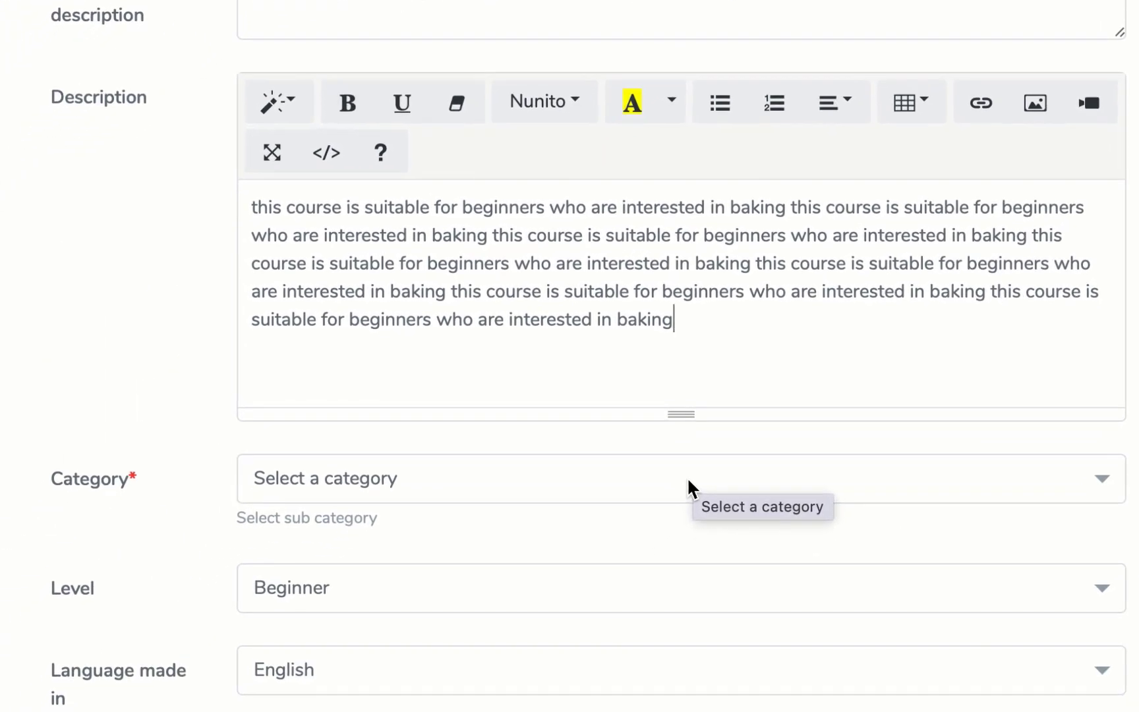
# Set the course category to Baking under Food and Nutrition
pyautogui.click(688, 480)
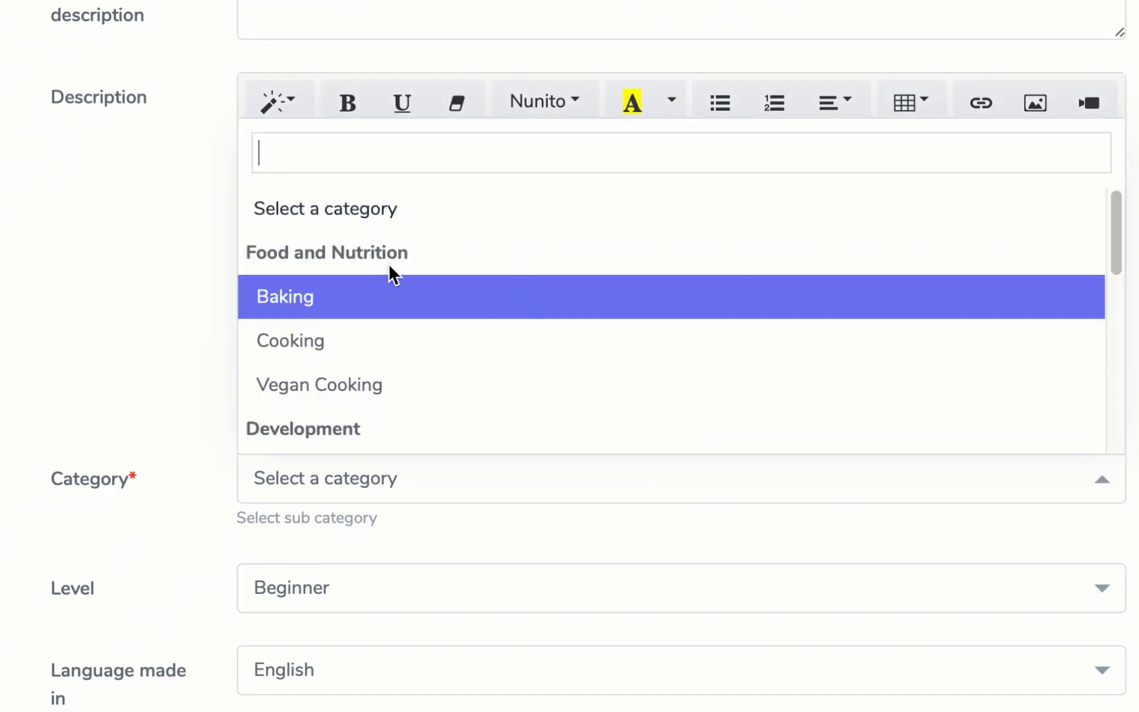
pyautogui.scroll(-1, 422, 361)
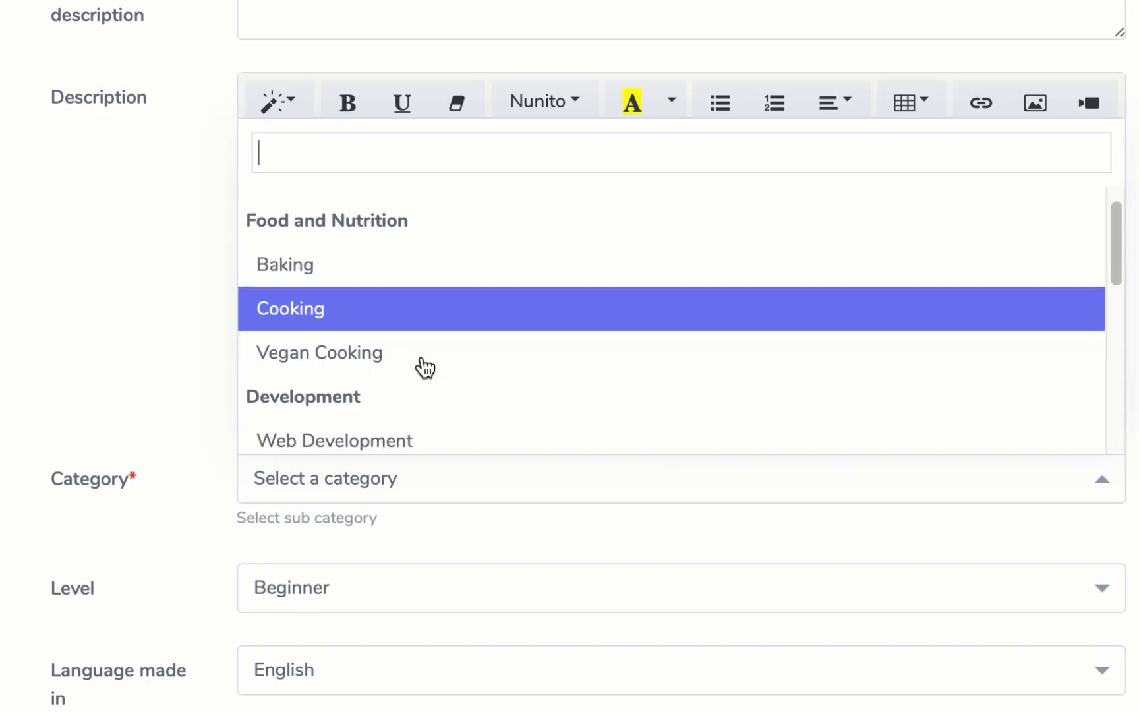
pyautogui.scroll(-8, 425, 367)
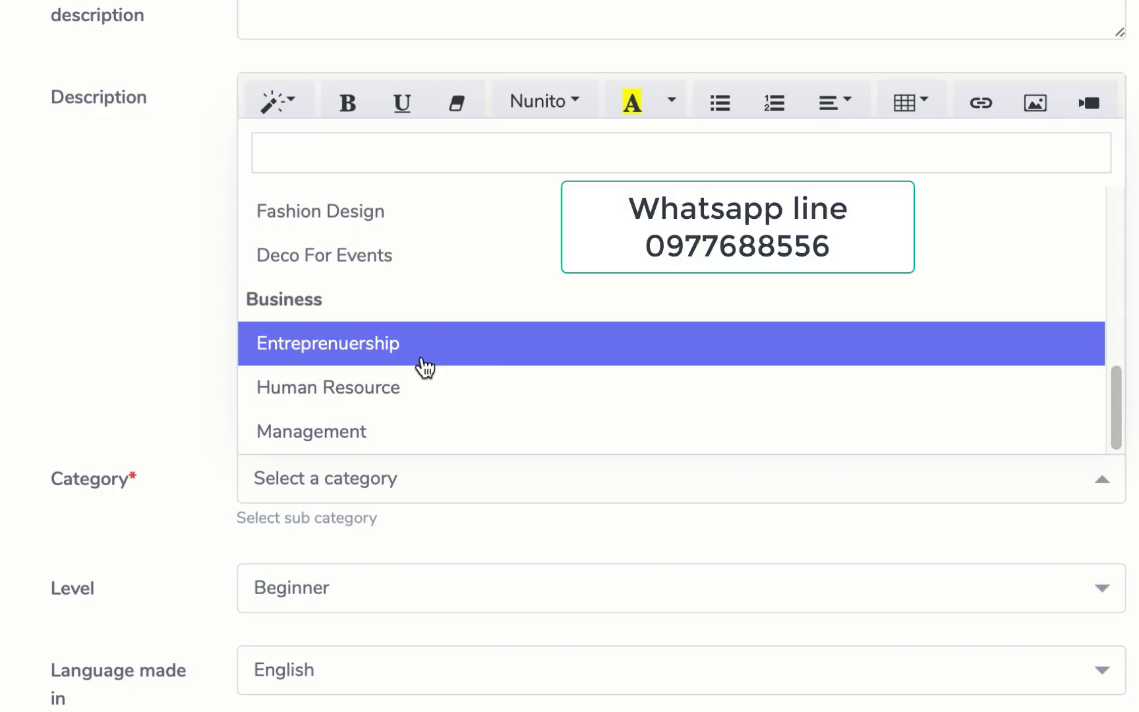
pyautogui.scroll(6, 422, 361)
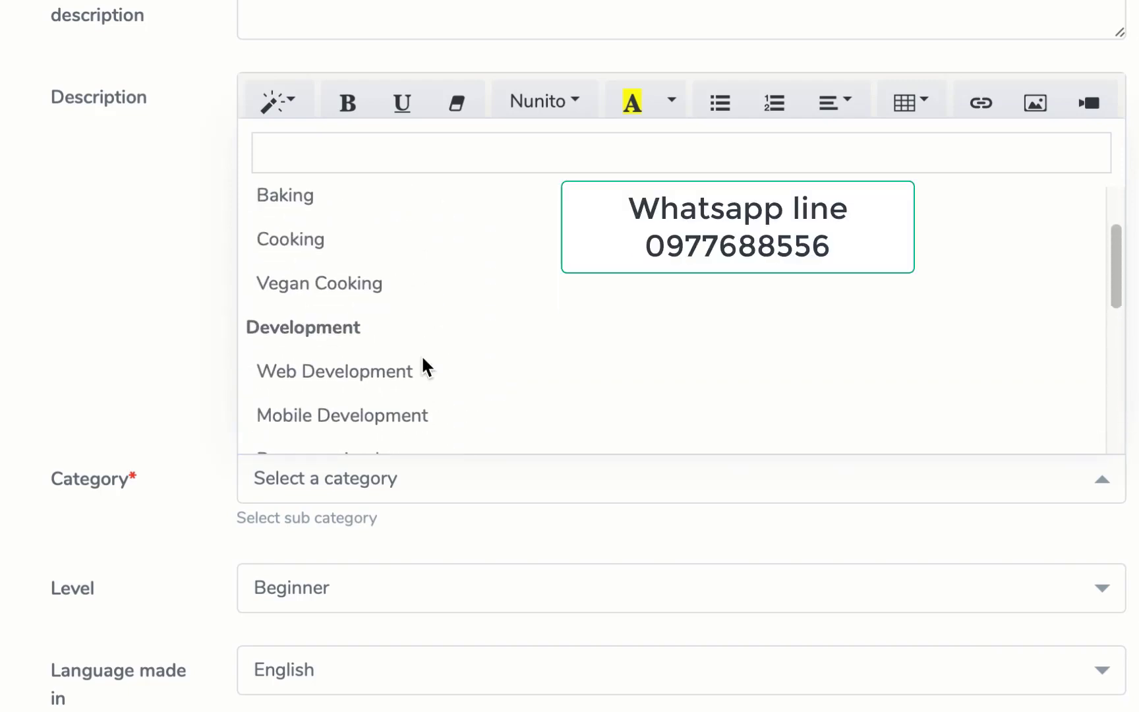
pyautogui.scroll(3, 422, 363)
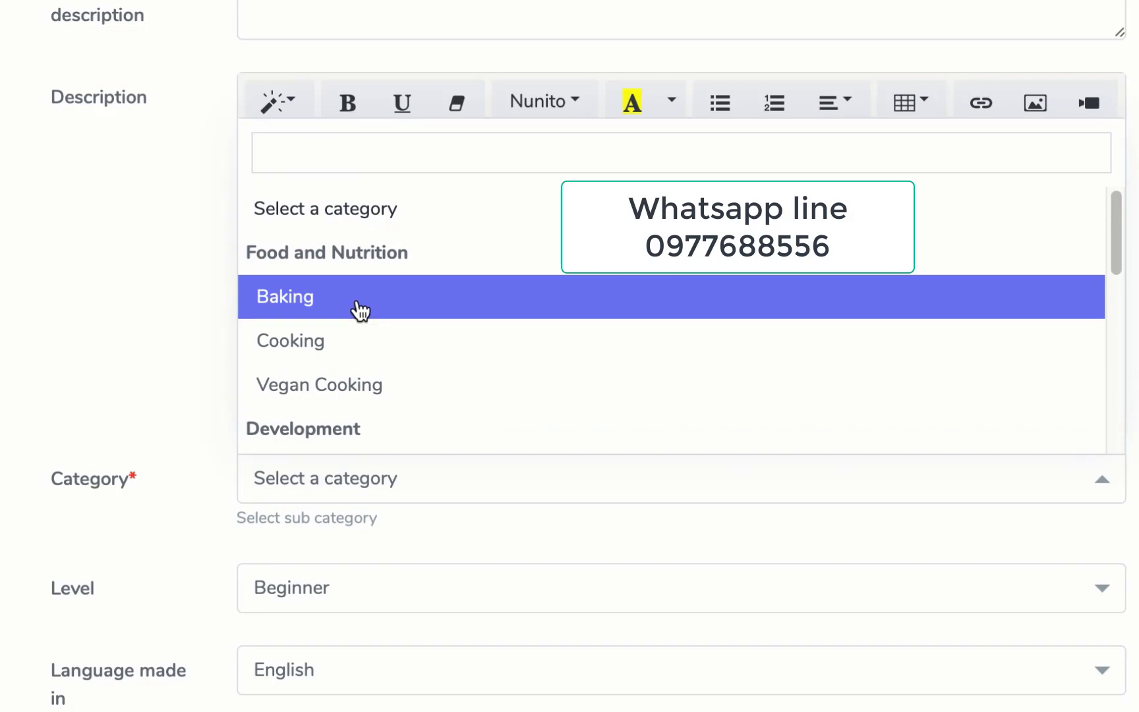
pyautogui.click(359, 309)
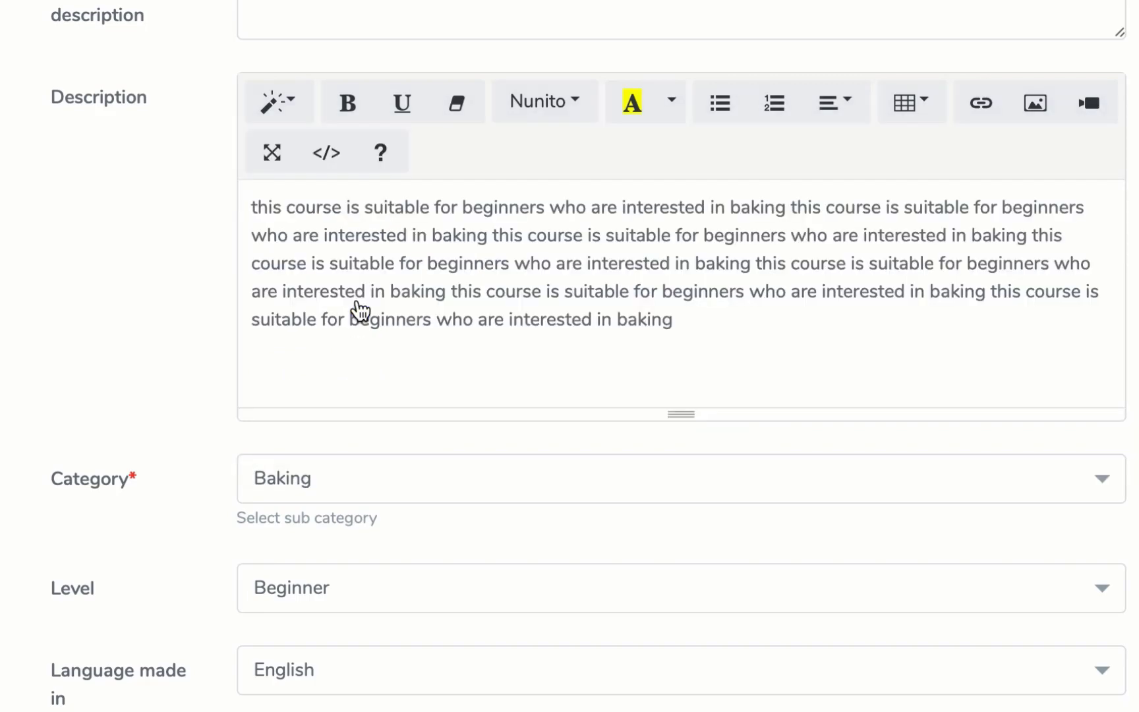
# Review the available course level and language options, leaving Beginner and English selected
pyautogui.scroll(-5, 516, 506)
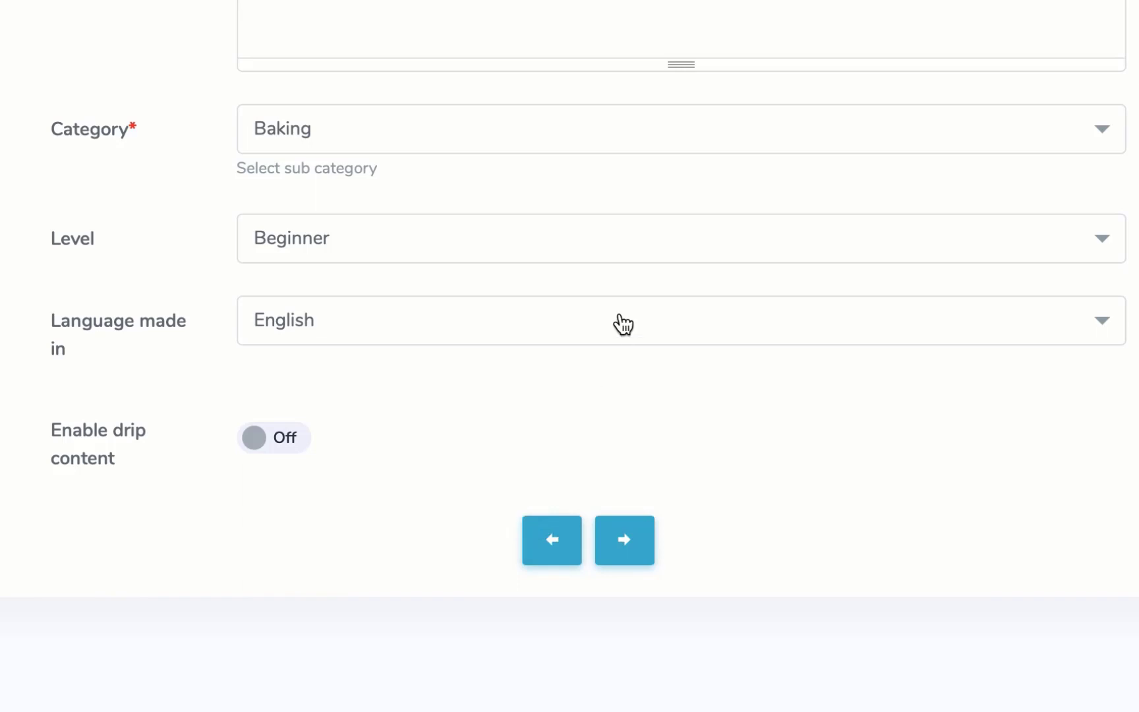
pyautogui.click(620, 244)
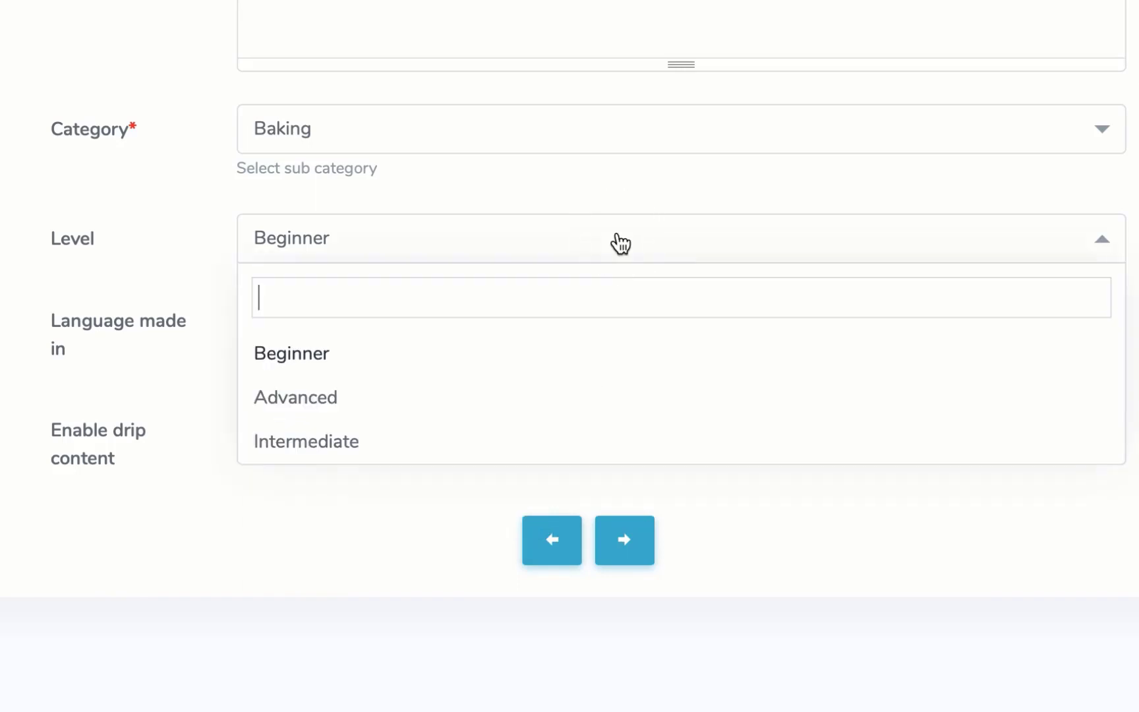
pyautogui.click(620, 244)
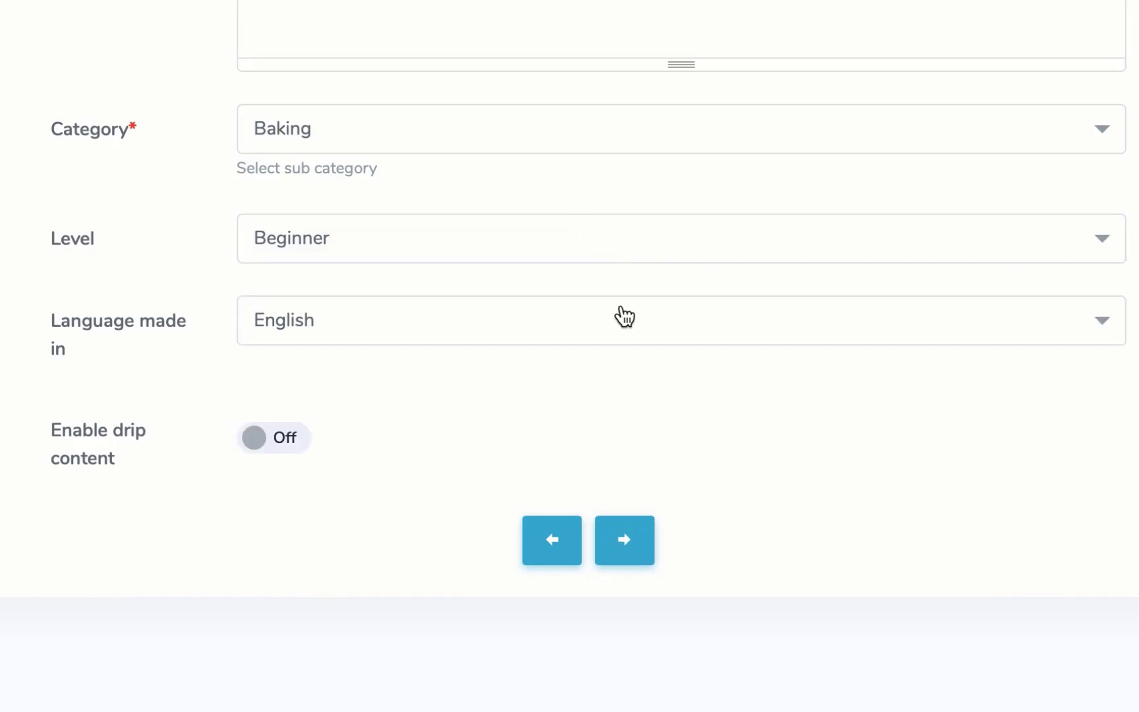
pyautogui.click(624, 339)
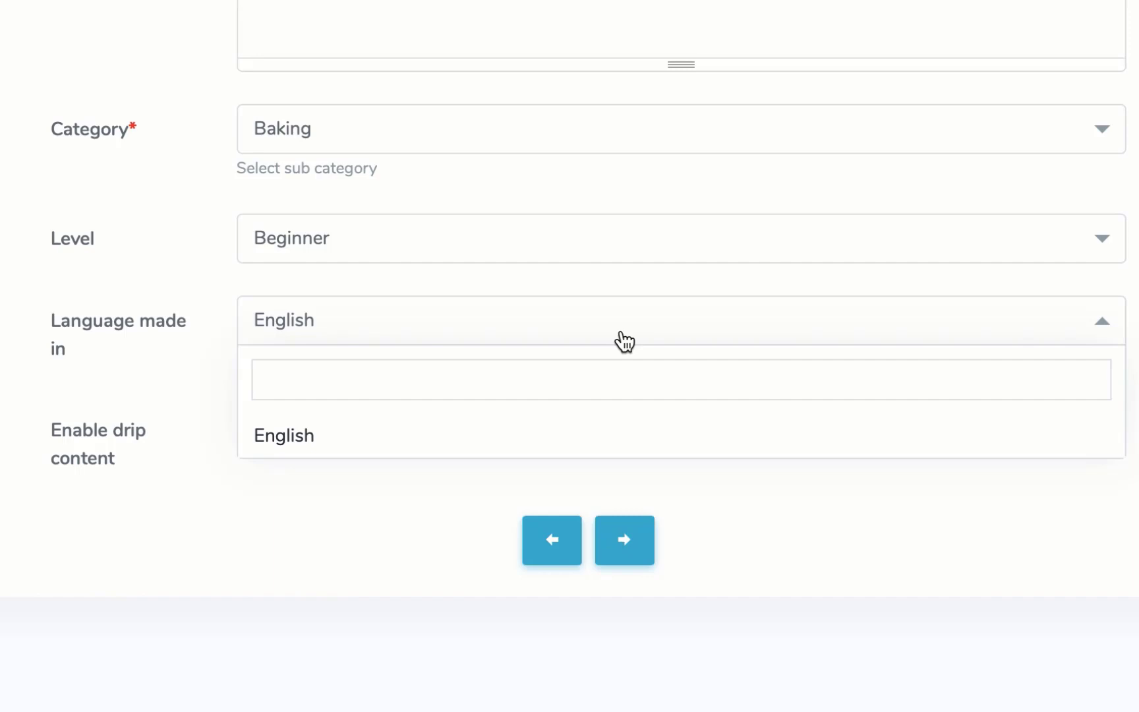
pyautogui.click(620, 334)
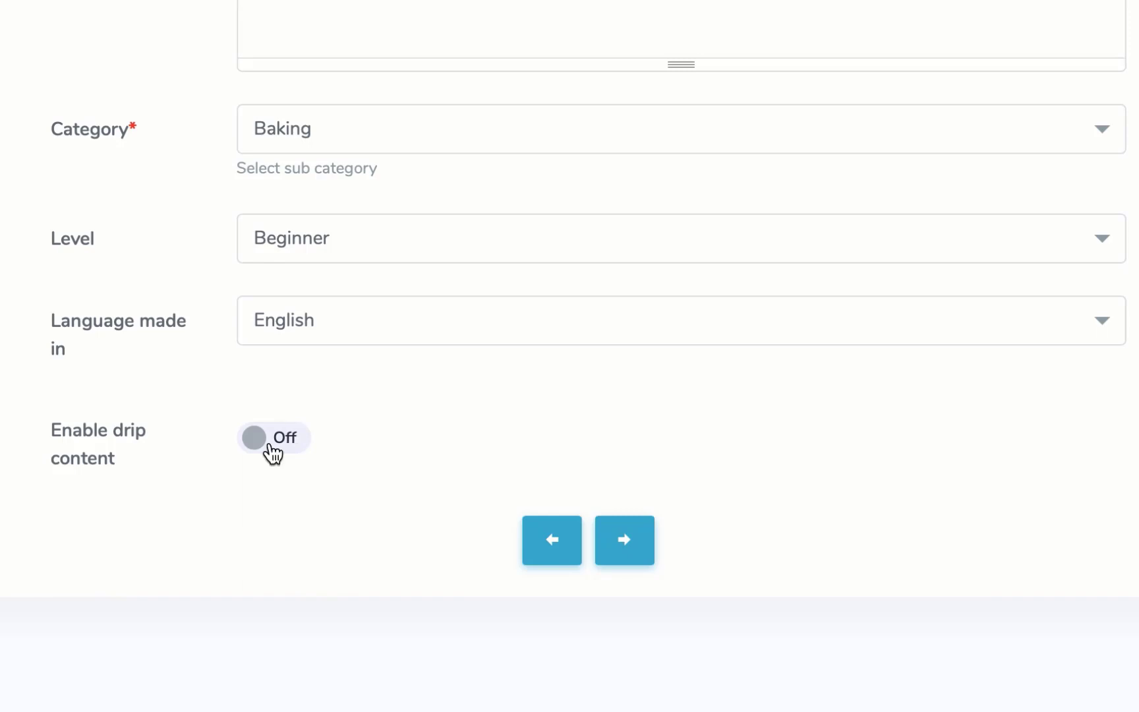
# Proceed to the course info section and examine the FAQ, requirements and outcomes fields
pyautogui.click(637, 543)
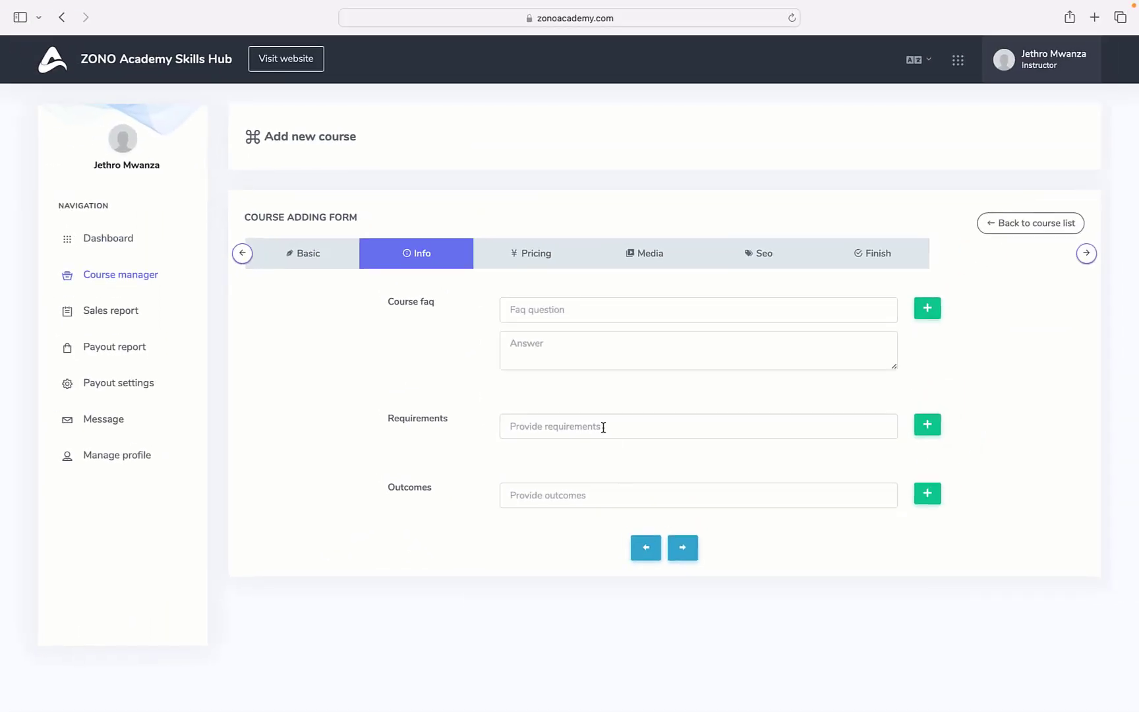
pyautogui.click(566, 310)
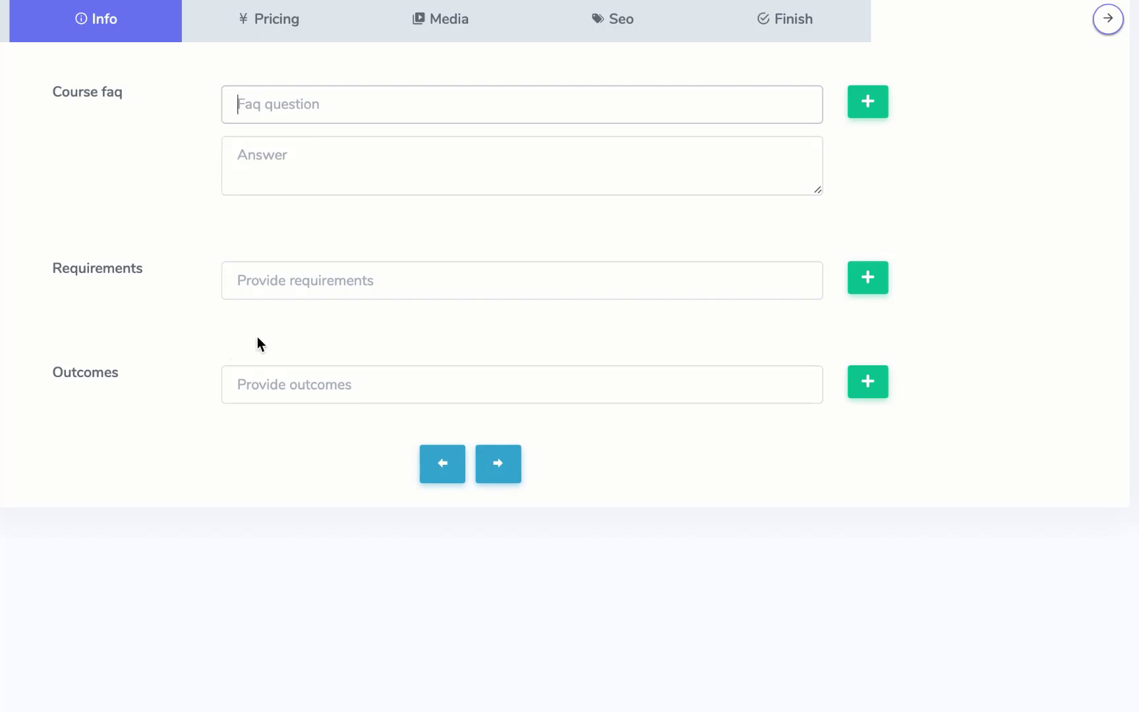
pyautogui.click(263, 281)
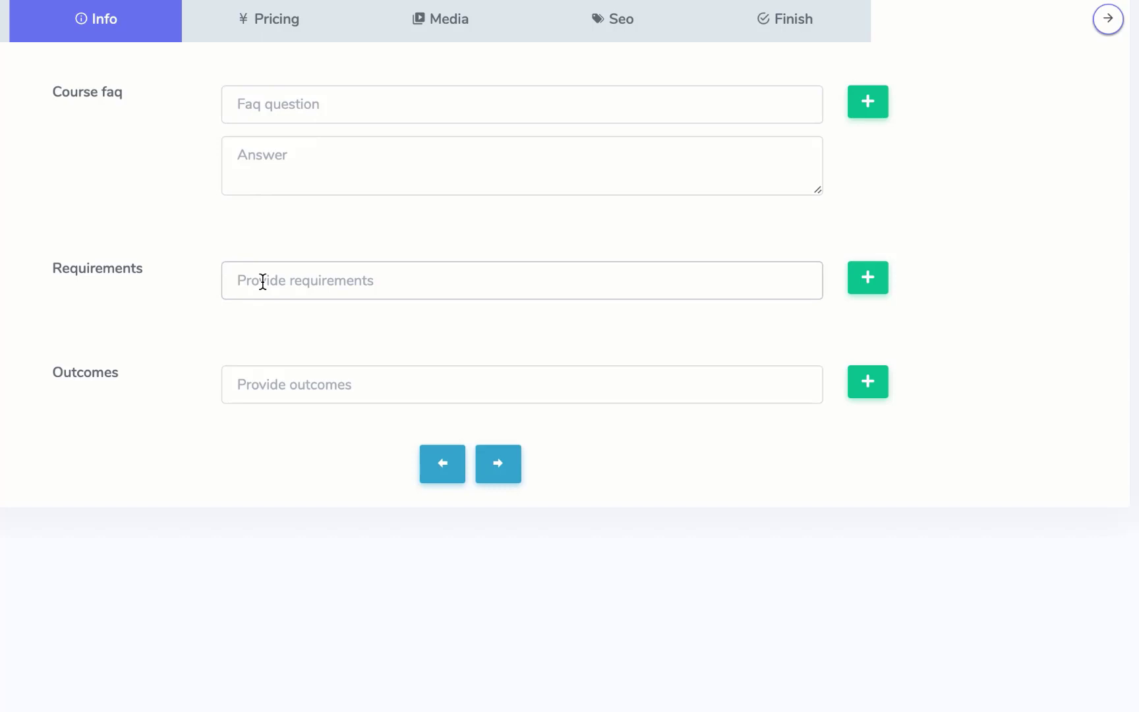
pyautogui.click(258, 110)
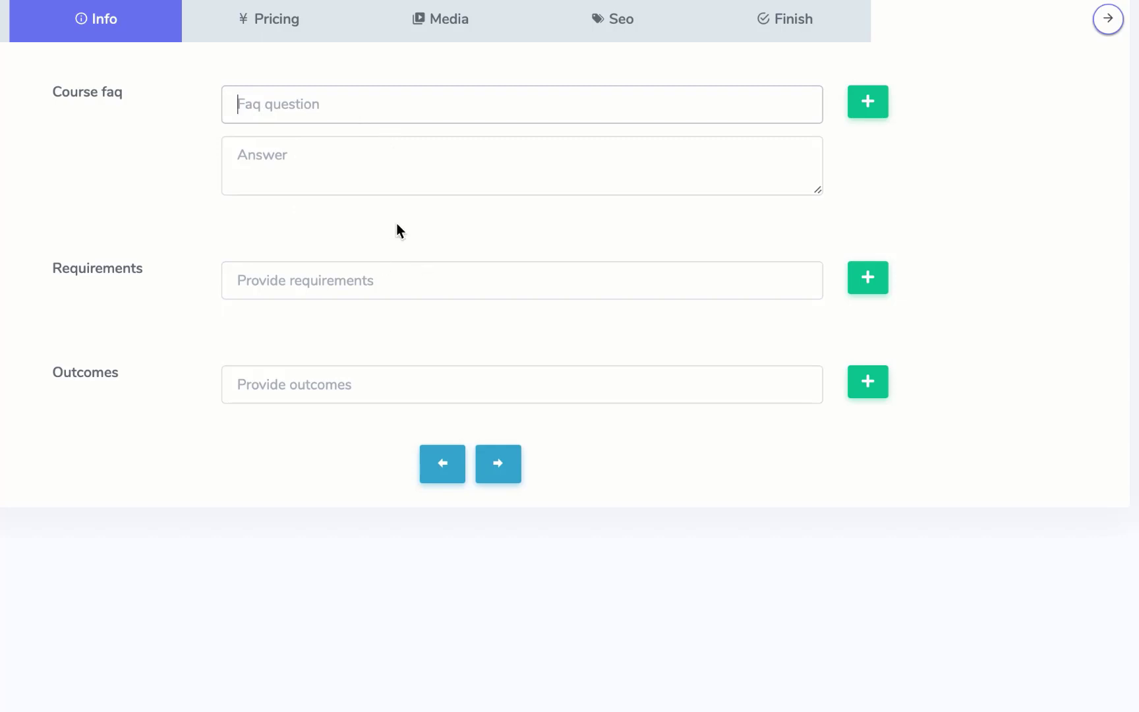
# Proceed to the pricing section and set the course price to 400 ZMW and the discounted price to 100 ZMW
pyautogui.click(505, 462)
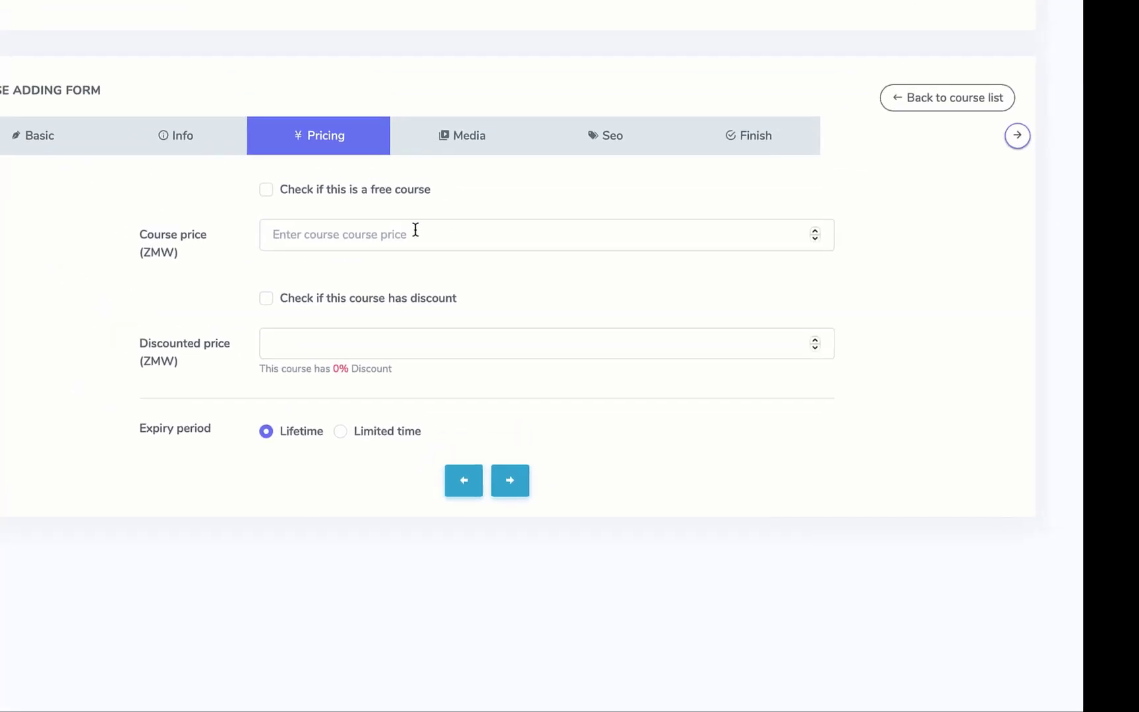
pyautogui.click(270, 190)
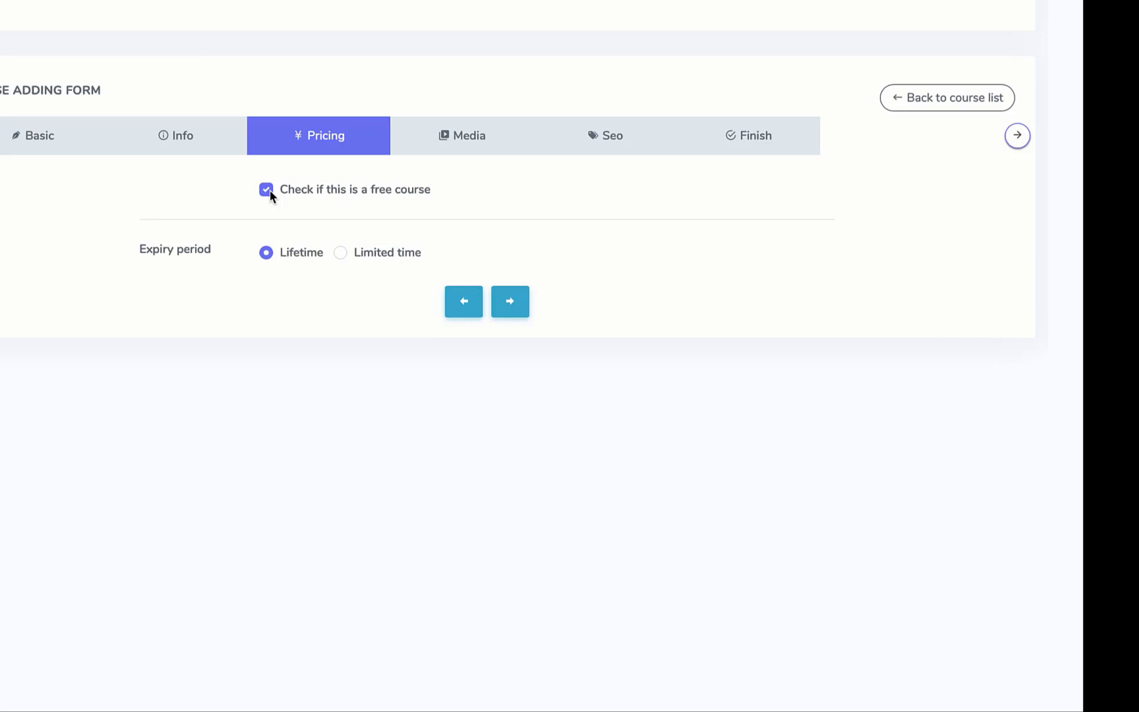
pyautogui.click(267, 189)
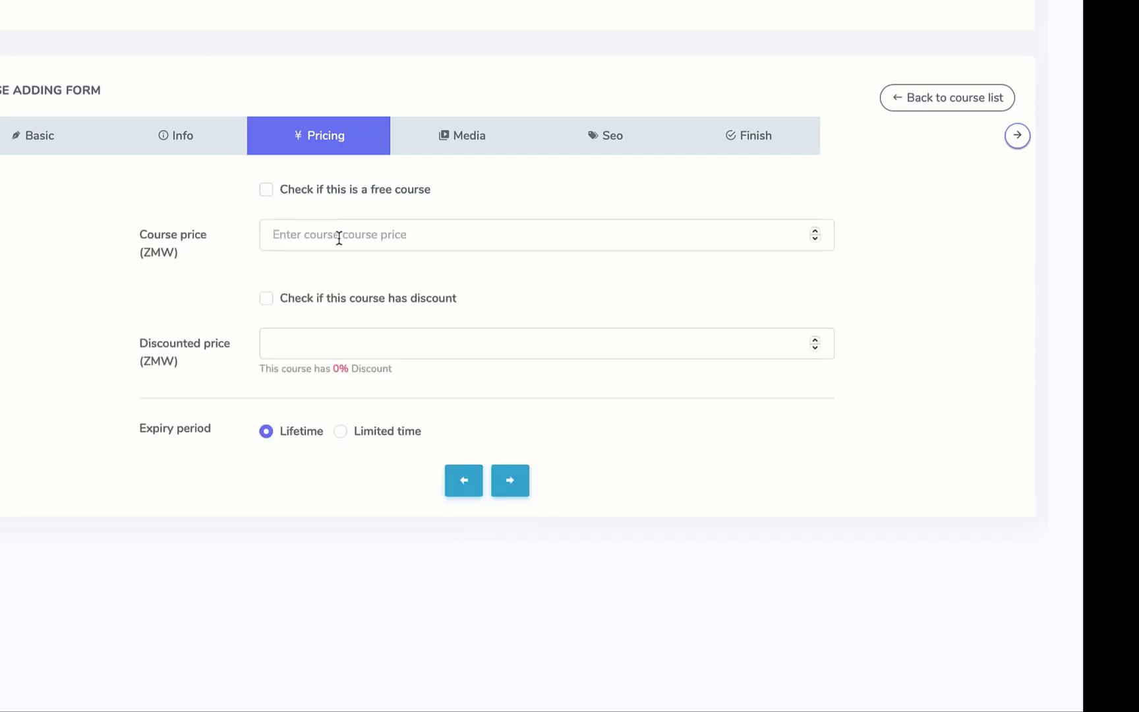
pyautogui.click(365, 239)
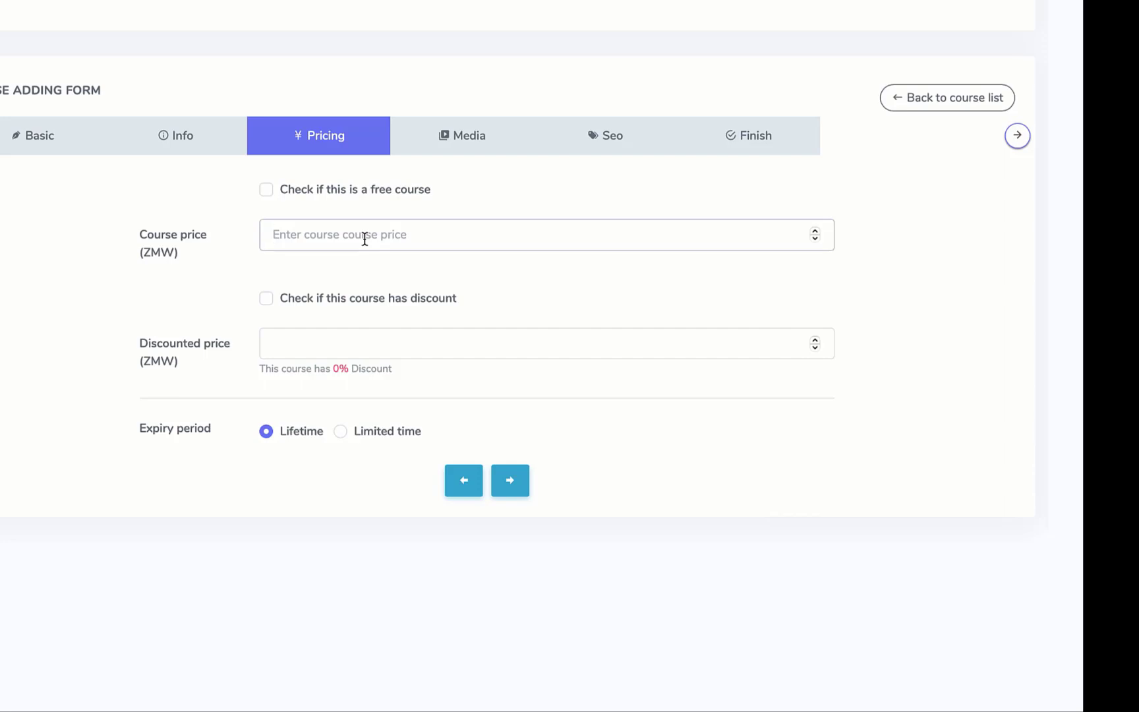
pyautogui.write('400')
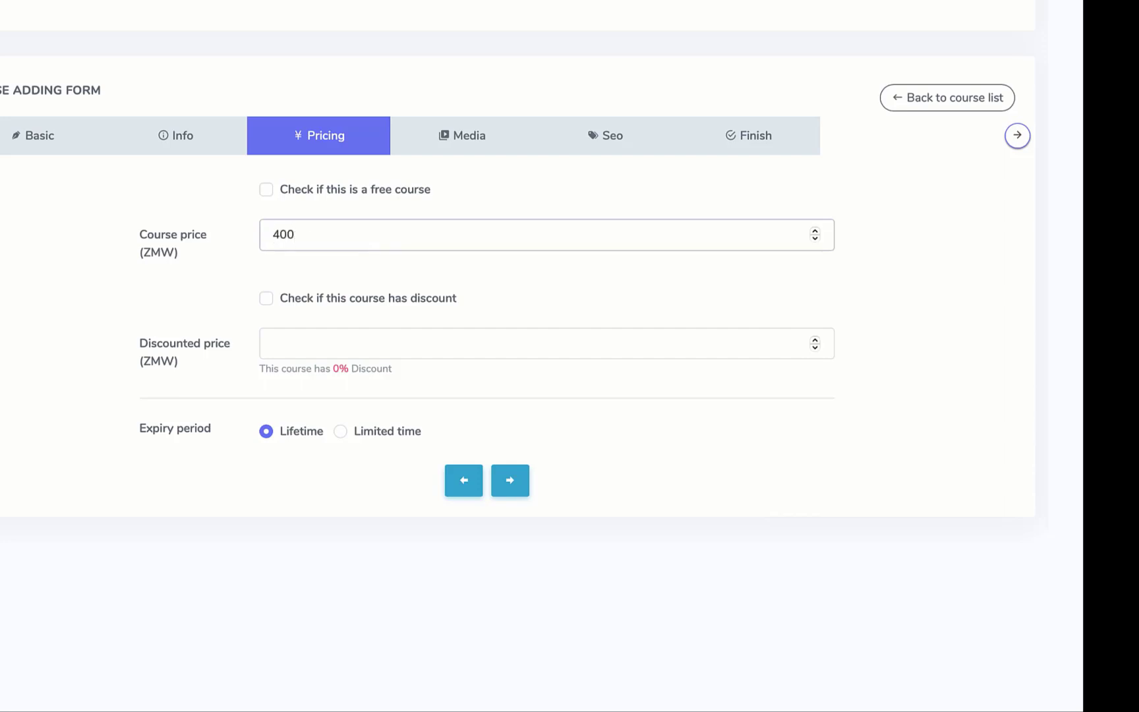
pyautogui.click(354, 342)
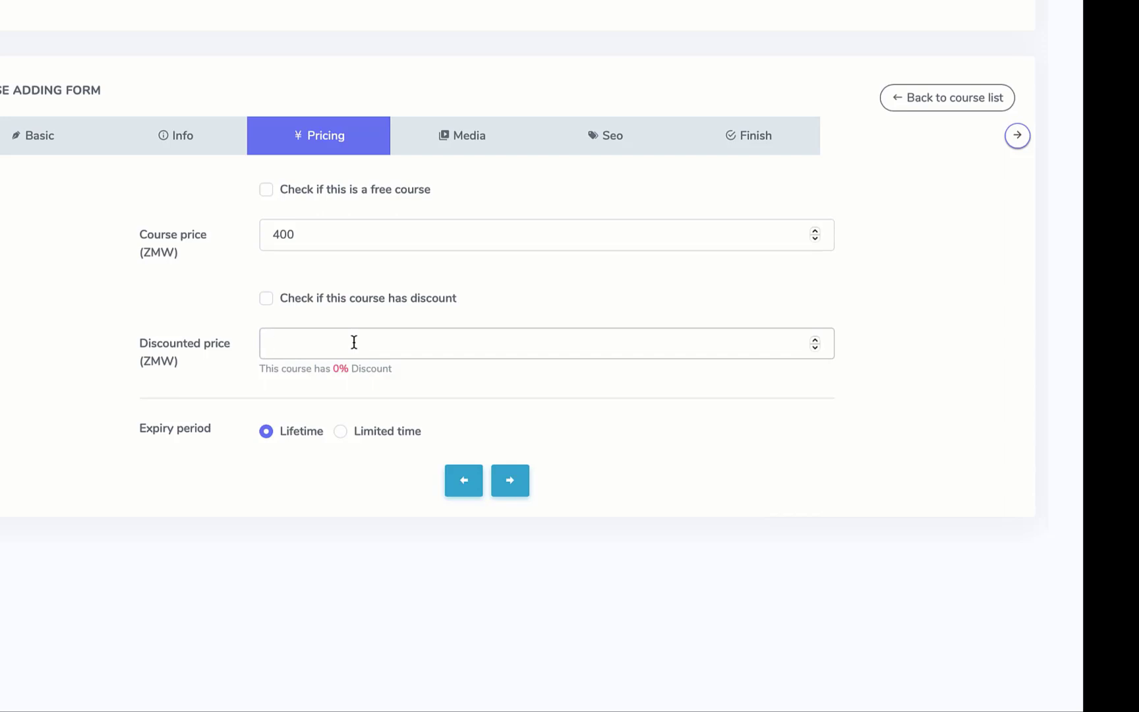
pyautogui.write('100')
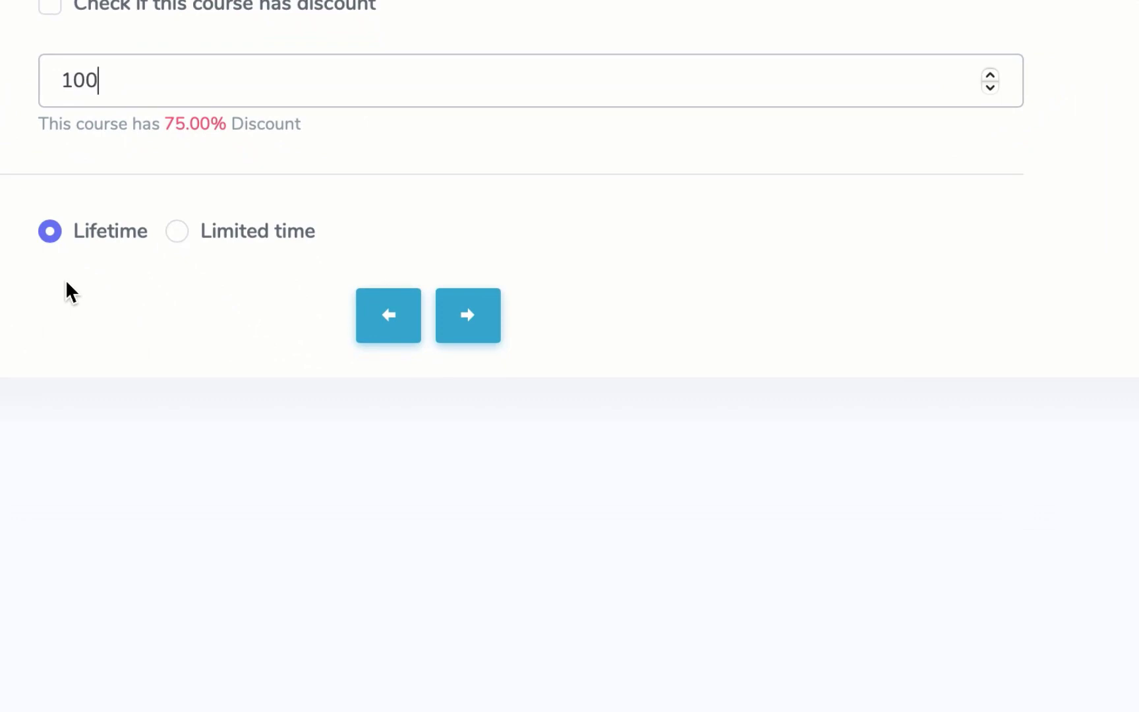
# Try a limited-time expiry period of 3 months for the course, and switch back to Lifetime
pyautogui.click(175, 231)
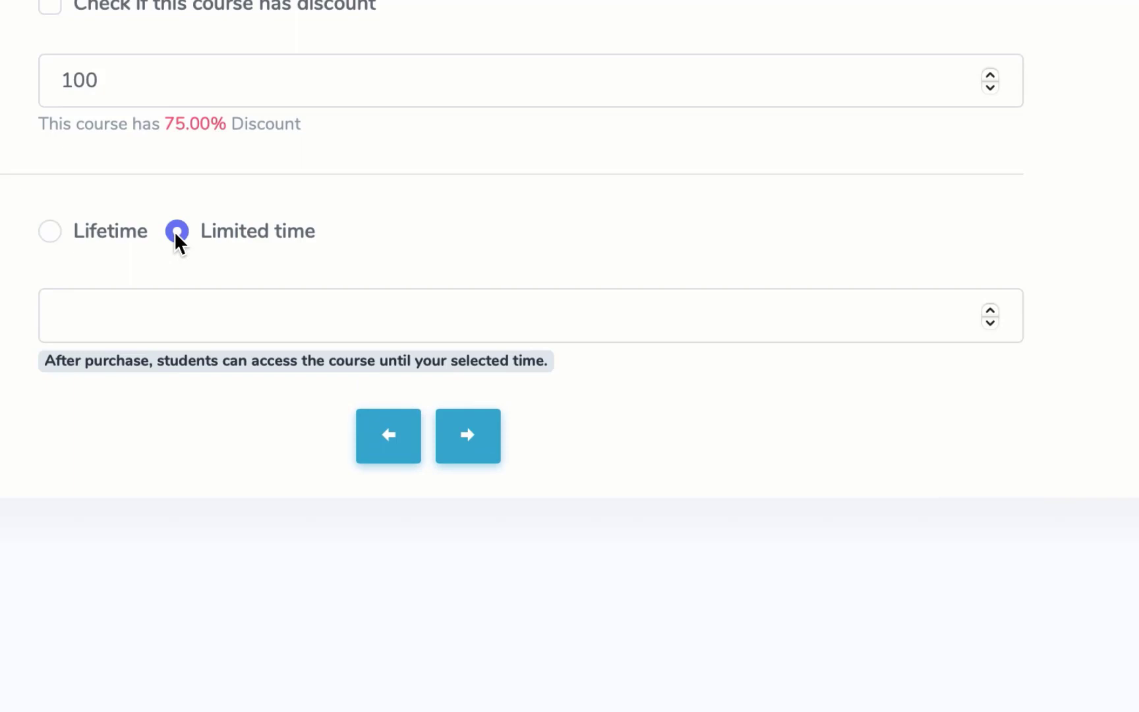
pyautogui.click(145, 318)
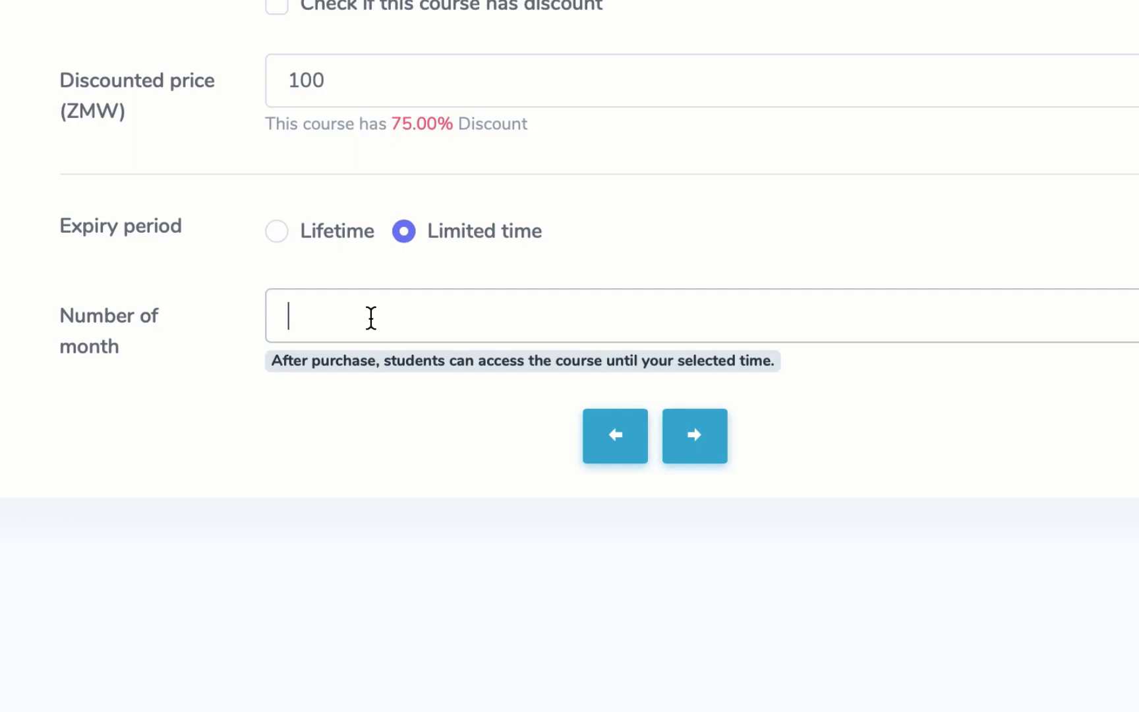
pyautogui.write('3')
pyautogui.click(279, 226)
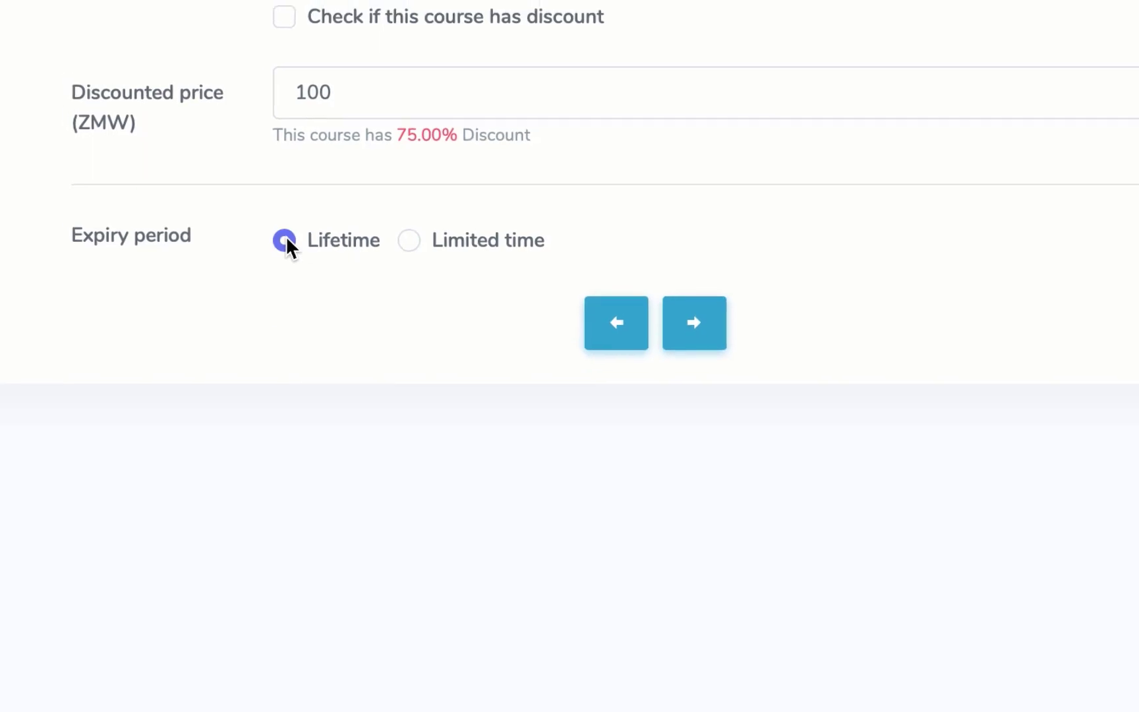
# Open the course media section and examine the overview provider options and the overview URL field
pyautogui.click(658, 250)
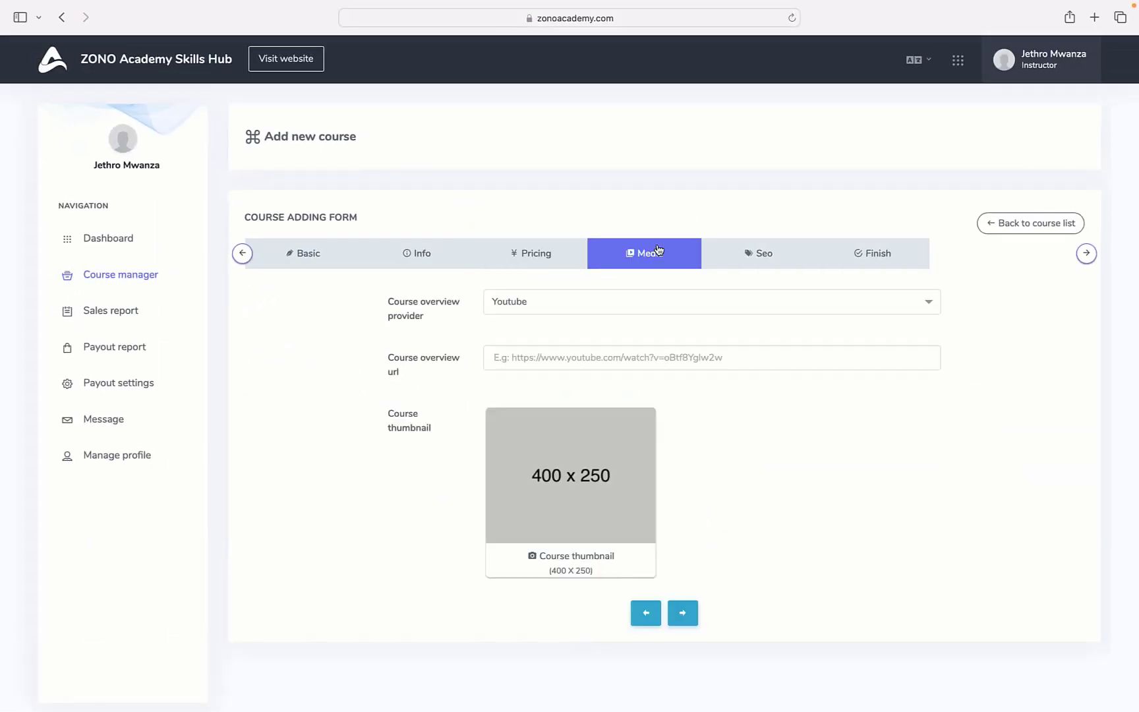
pyautogui.click(656, 298)
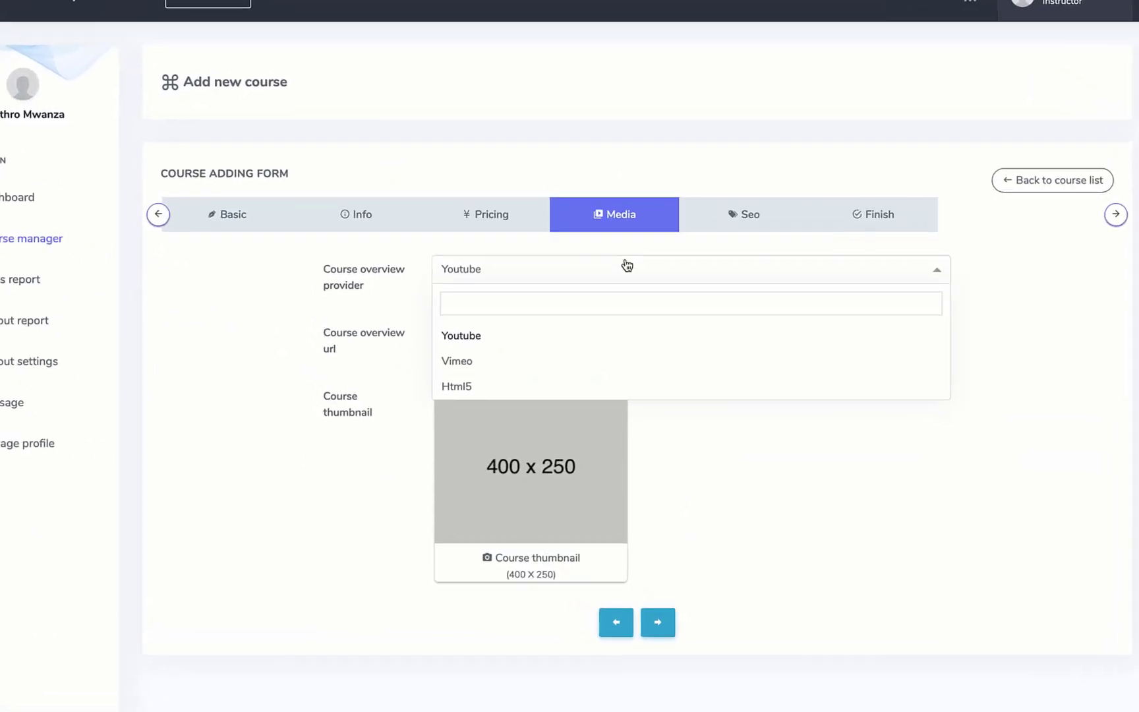
pyautogui.click(655, 297)
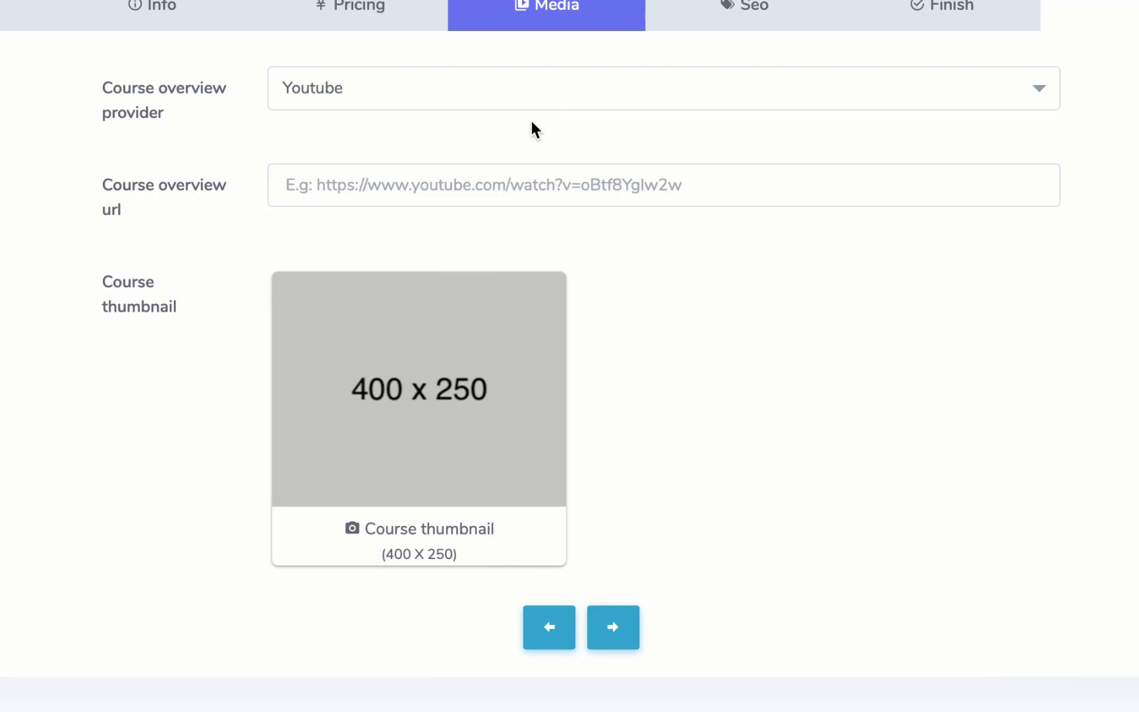
pyautogui.click(513, 184)
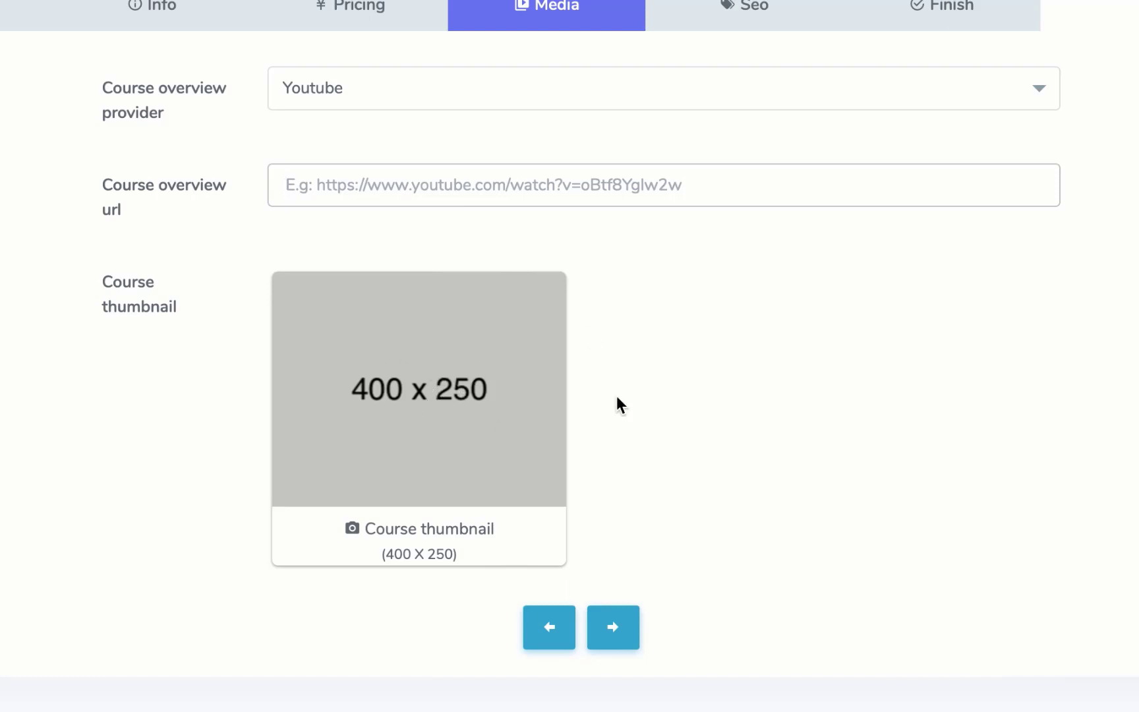
# Add the meta keywords "baking", "cakes", "scones" and "beginner" in the course's SEO section
pyautogui.click(745, 20)
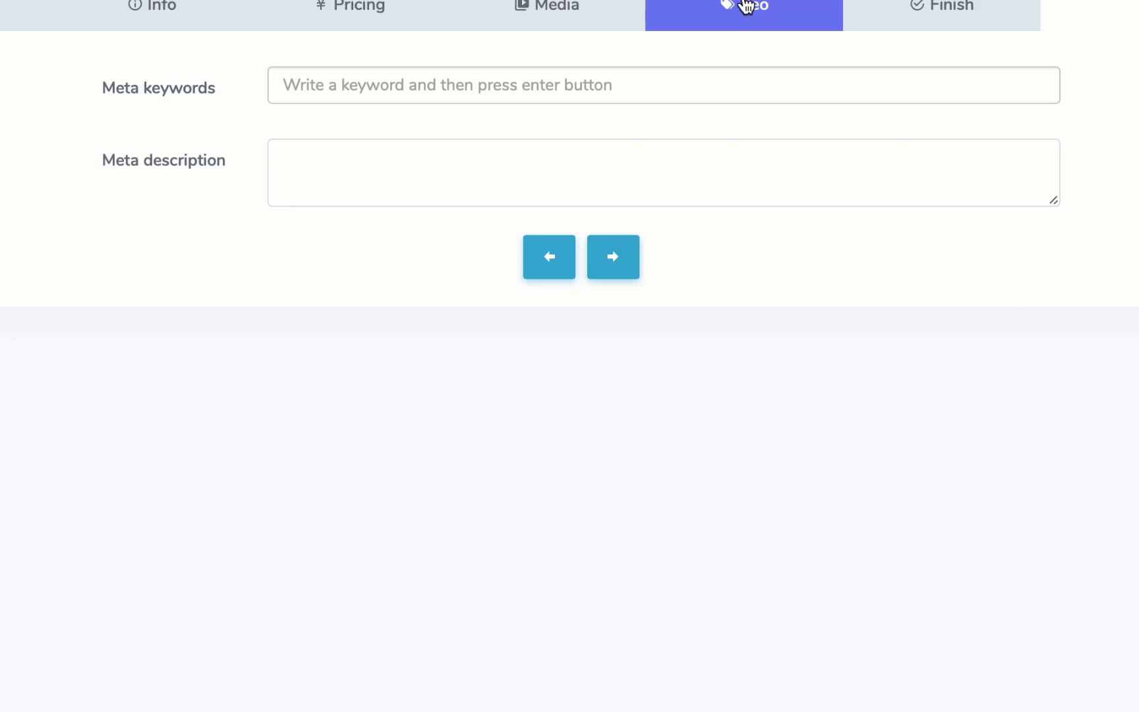
pyautogui.click(607, 84)
pyautogui.write('baking')
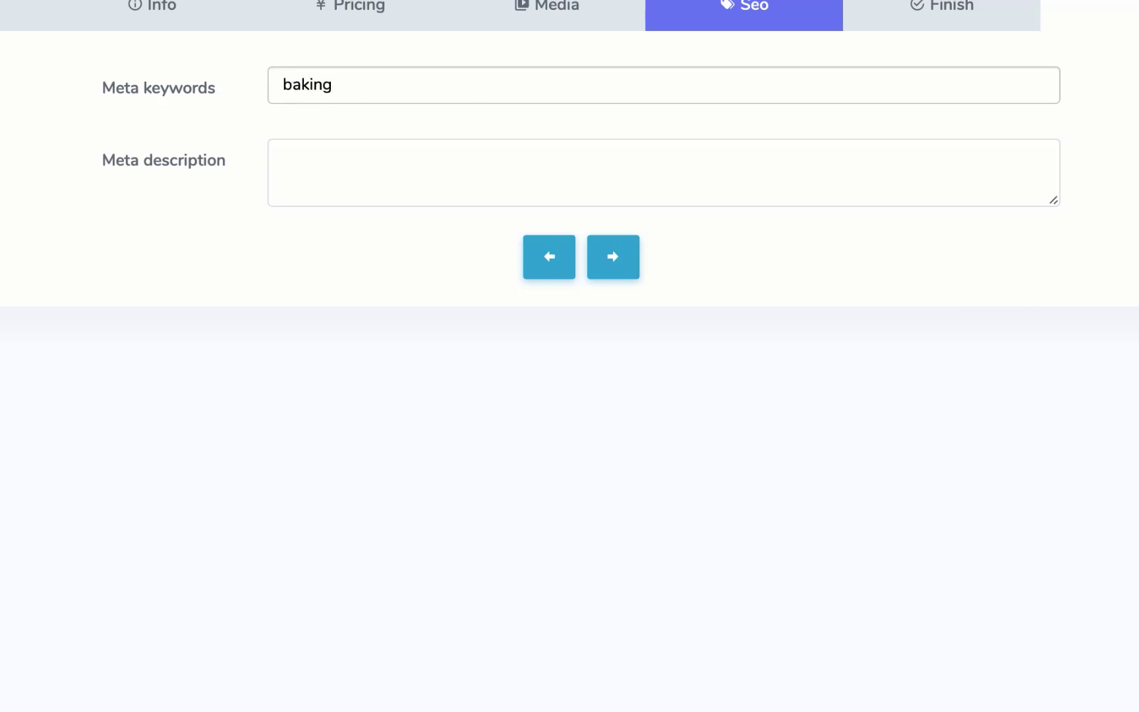
pyautogui.press('Return')
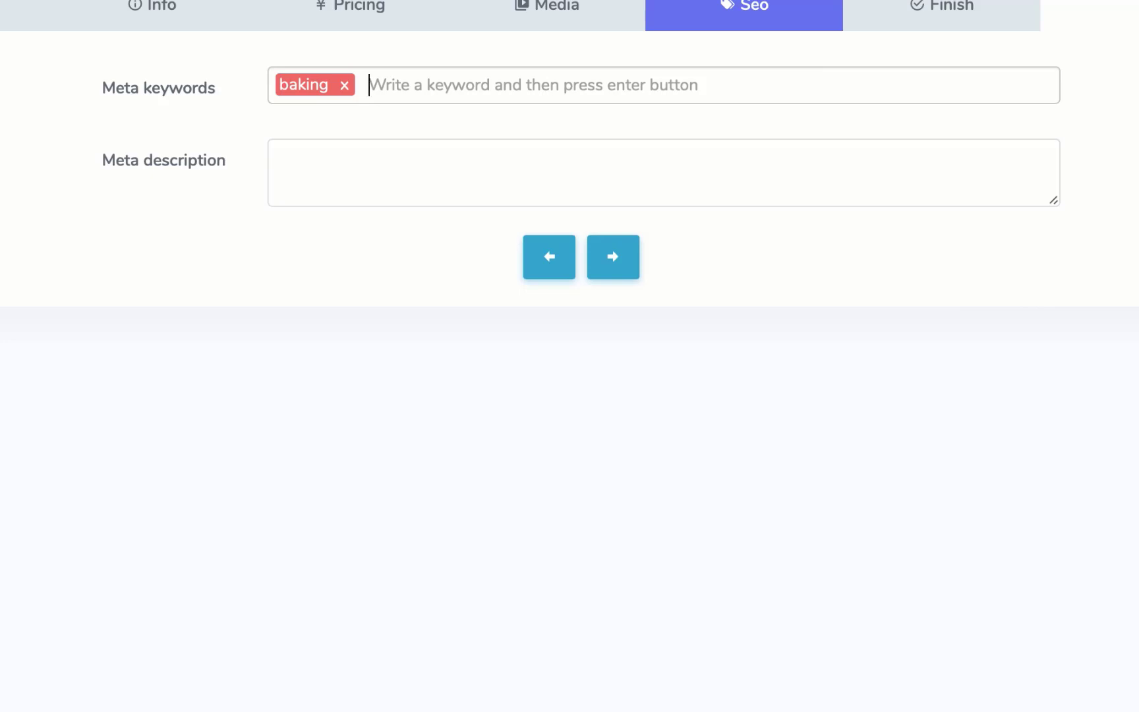
pyautogui.write('cakes')
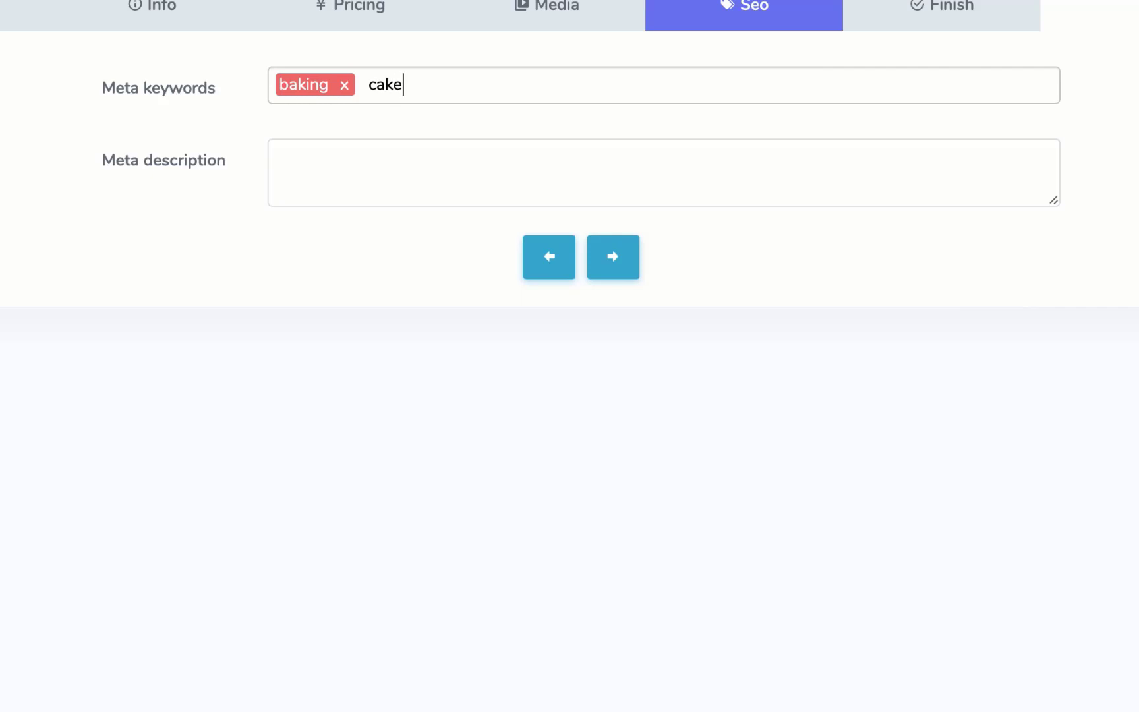
pyautogui.press('Return')
pyautogui.write('scones')
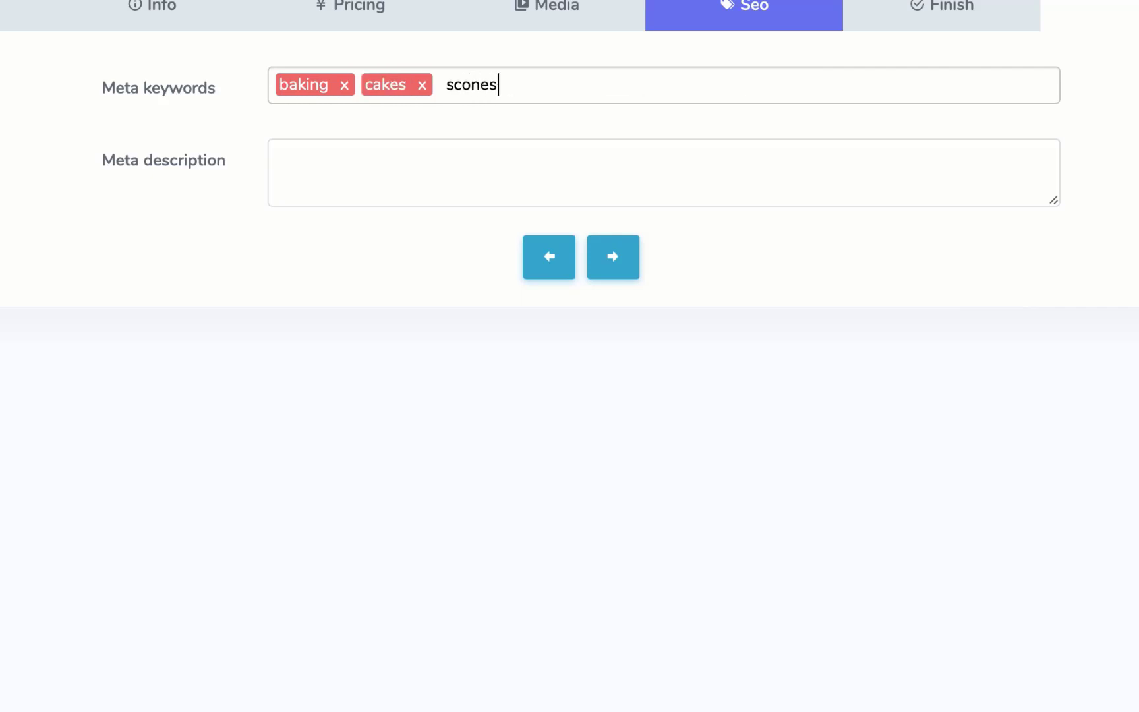
pyautogui.press('Return')
pyautogui.write('beginner')
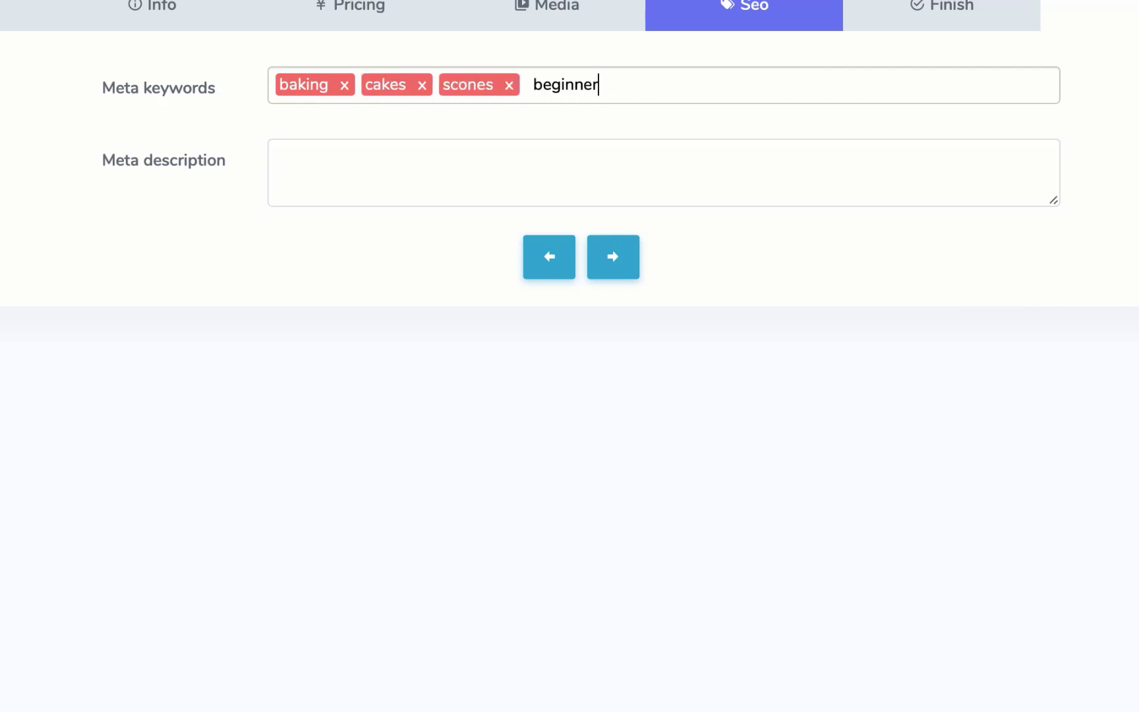
pyautogui.press('Return')
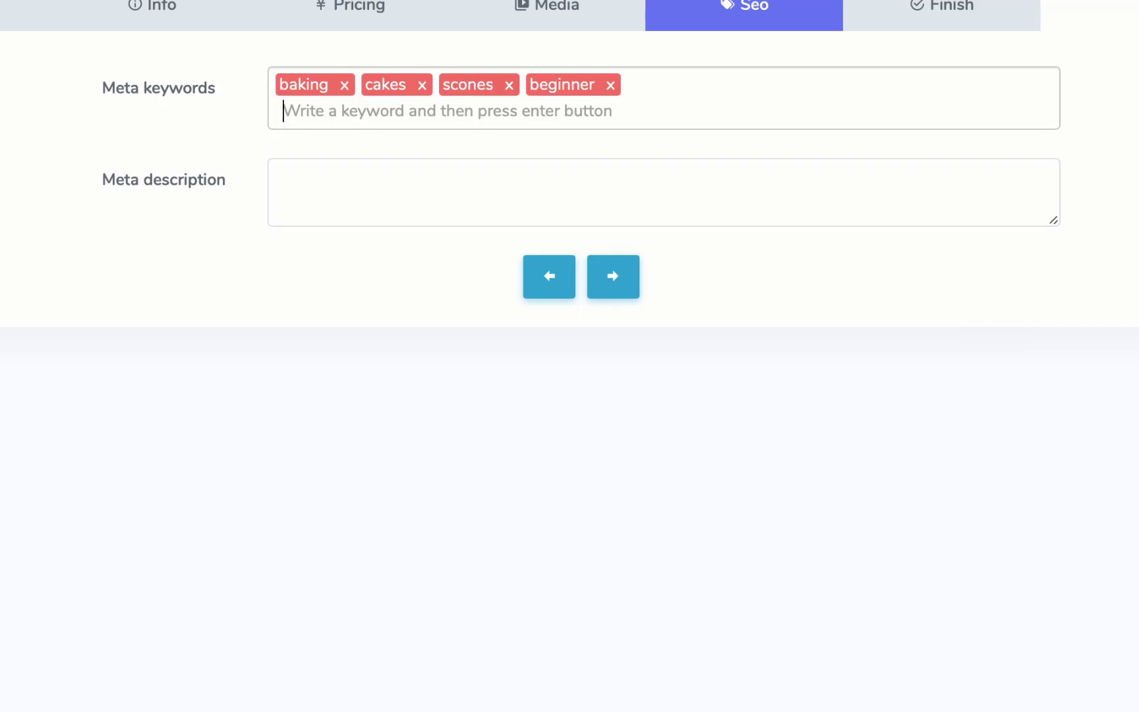
# Leave the meta description blank, go to the final section and submit the new course
pyautogui.click(437, 189)
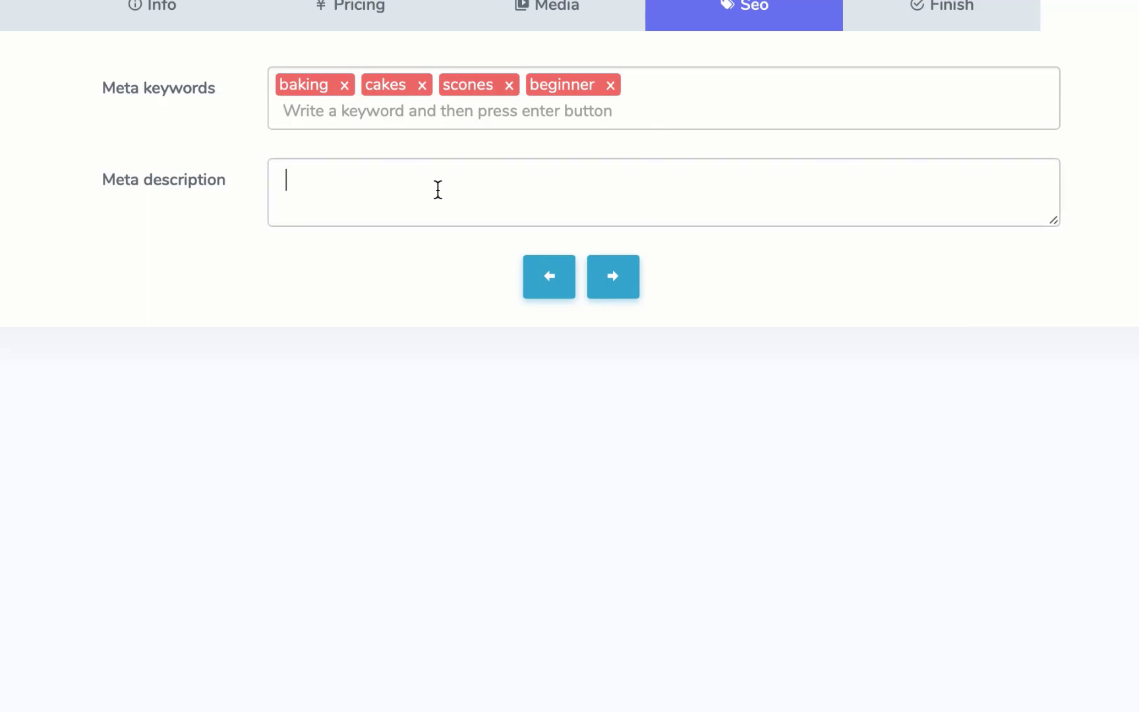
pyautogui.click(966, 23)
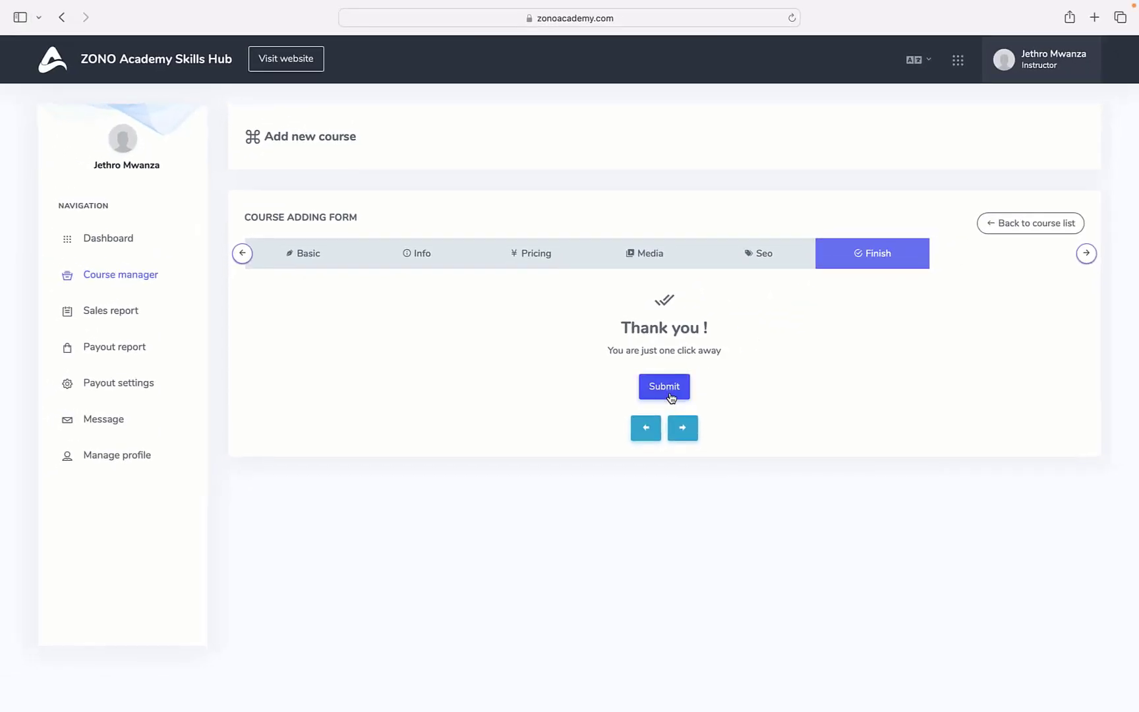
pyautogui.click(670, 393)
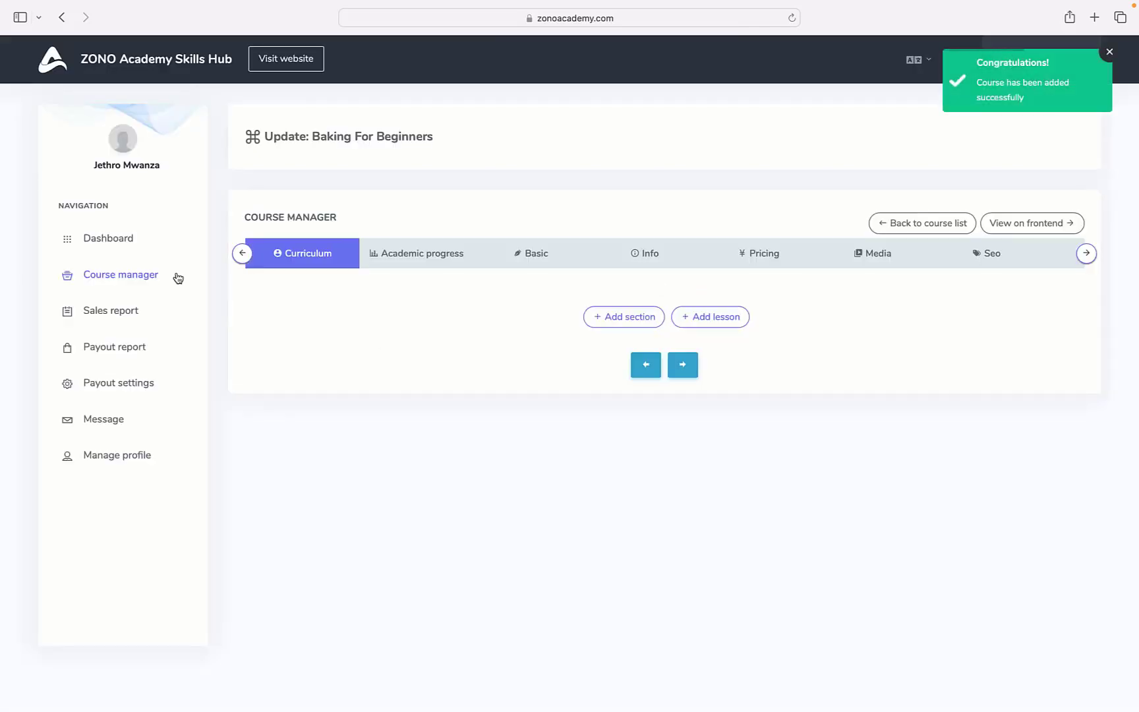
# Open the instructor dashboard and check the course overview for active and pending courses
pyautogui.click(120, 244)
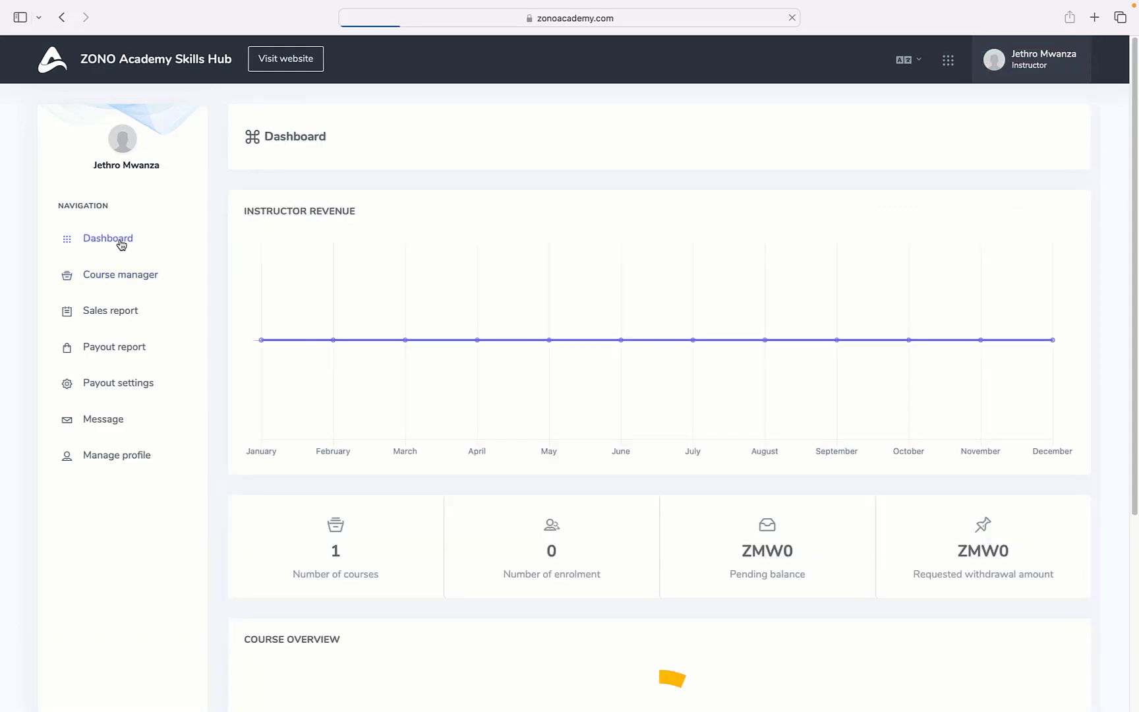
pyautogui.scroll(-5, 437, 665)
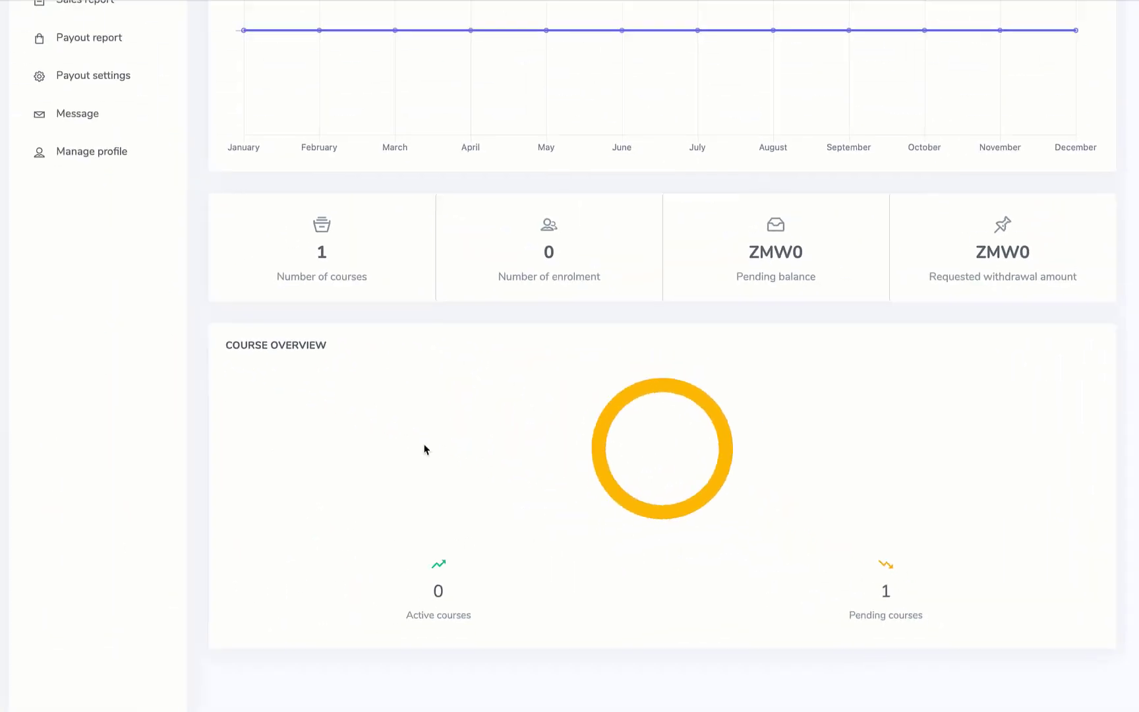
pyautogui.scroll(4, 423, 396)
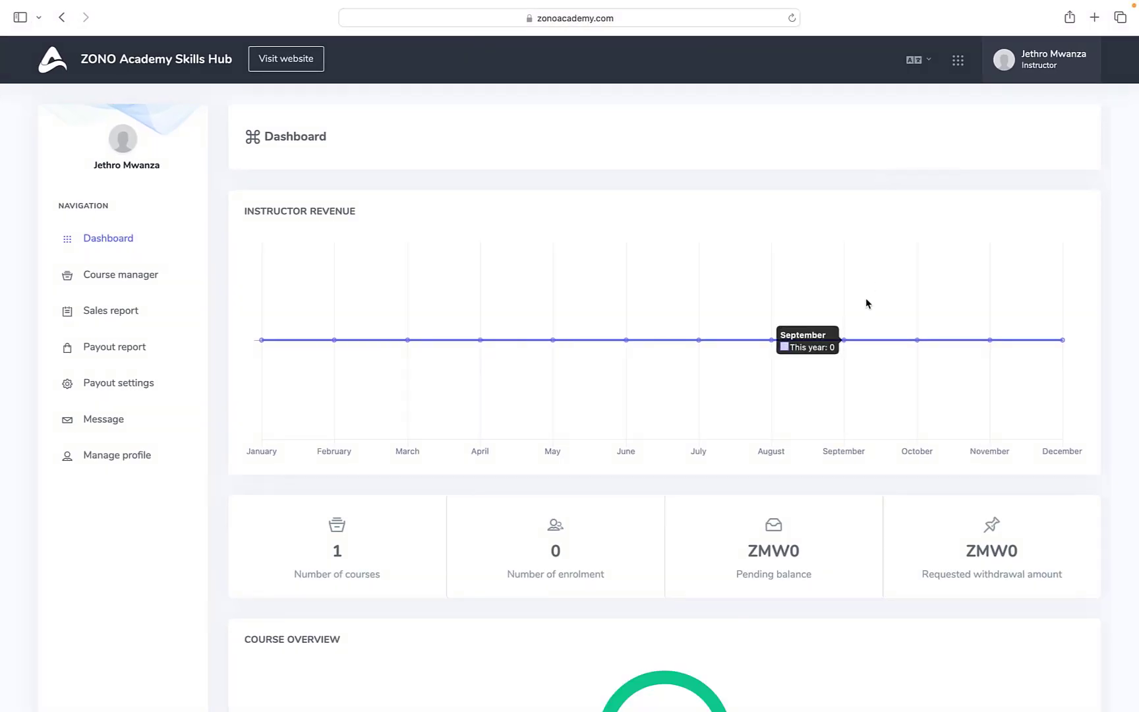
pyautogui.scroll(-5, 728, 502)
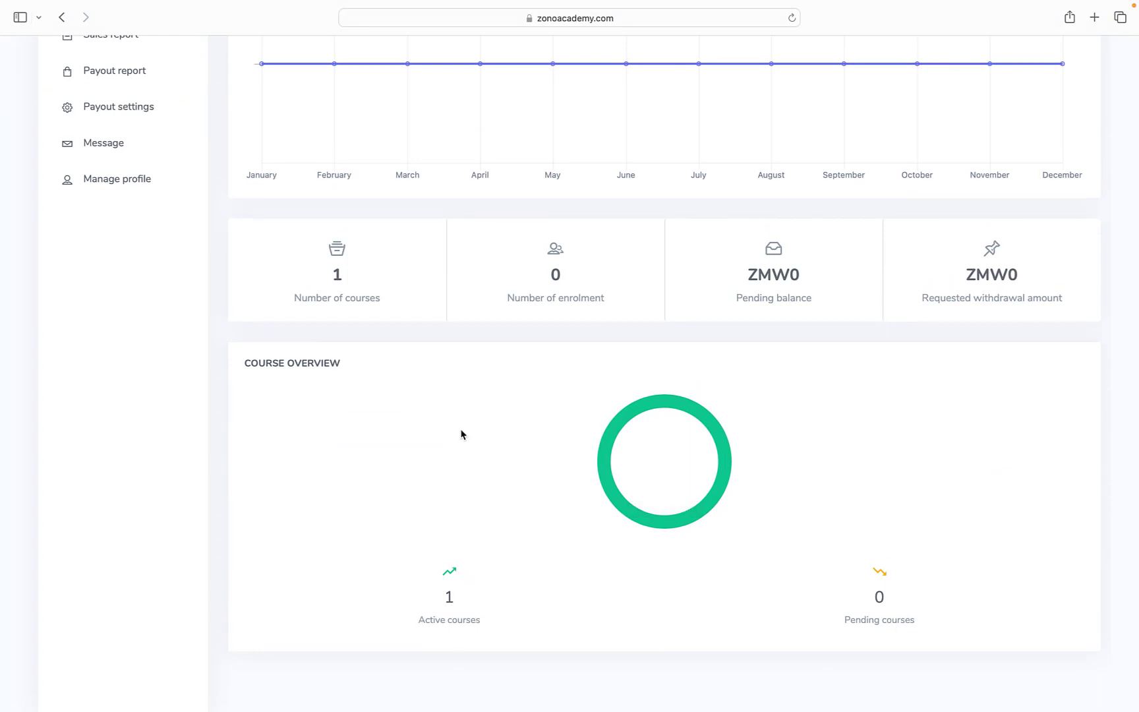
pyautogui.scroll(5, 460, 435)
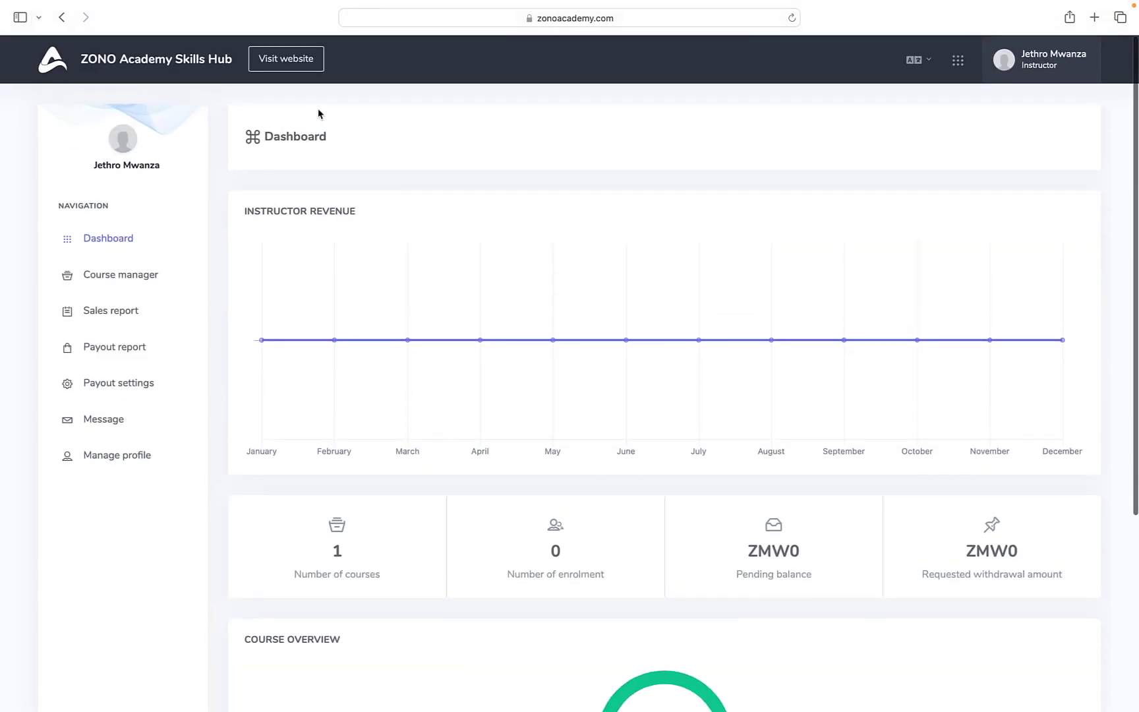
# Open the ZONO Academy public website in a new browser tab
pyautogui.rightClick(291, 69)
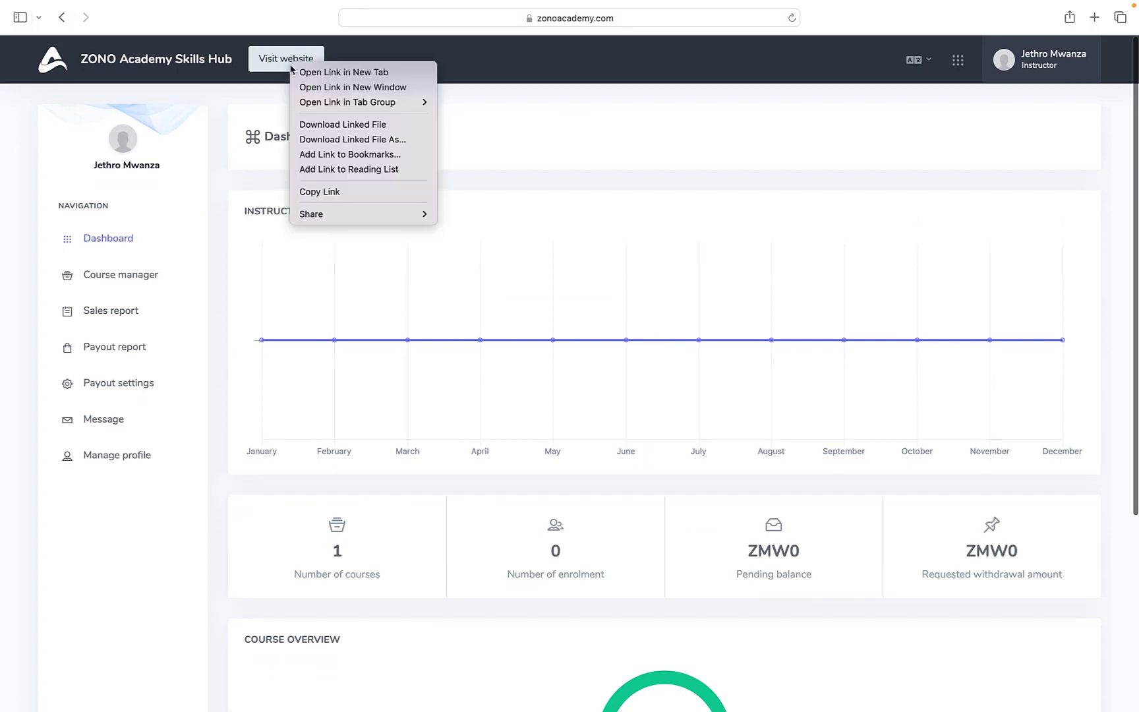
pyautogui.click(334, 72)
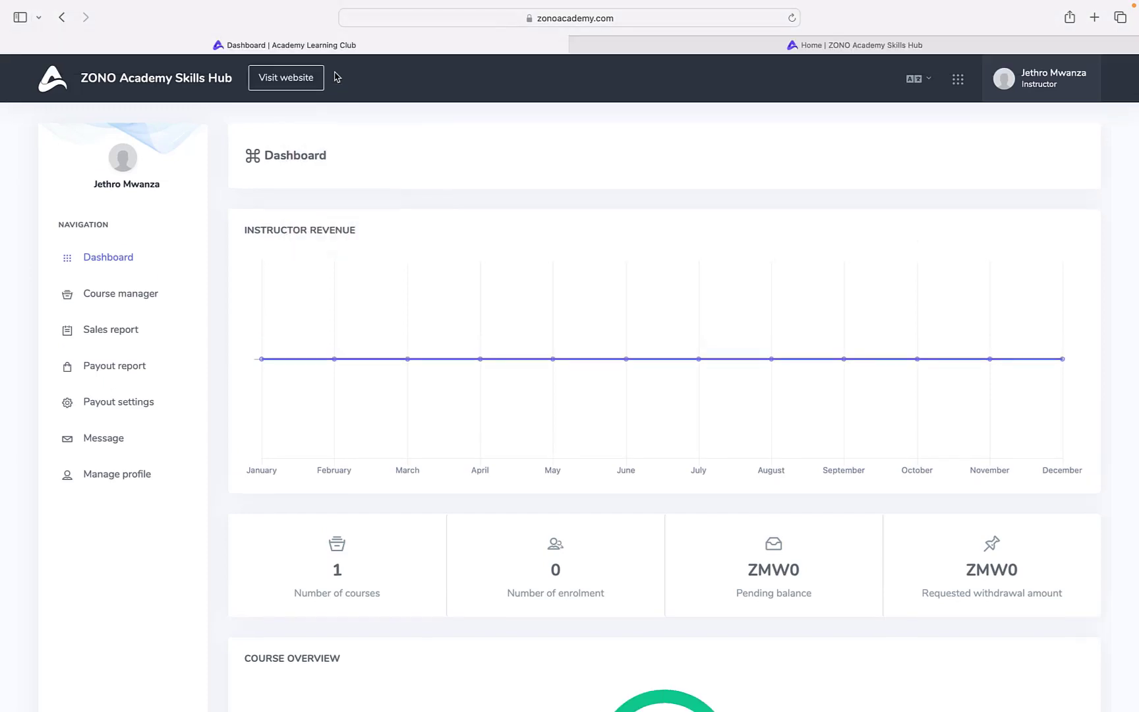
# Switch to the public website and look for the "Baking For Beginners" course among the latest courses
pyautogui.click(737, 45)
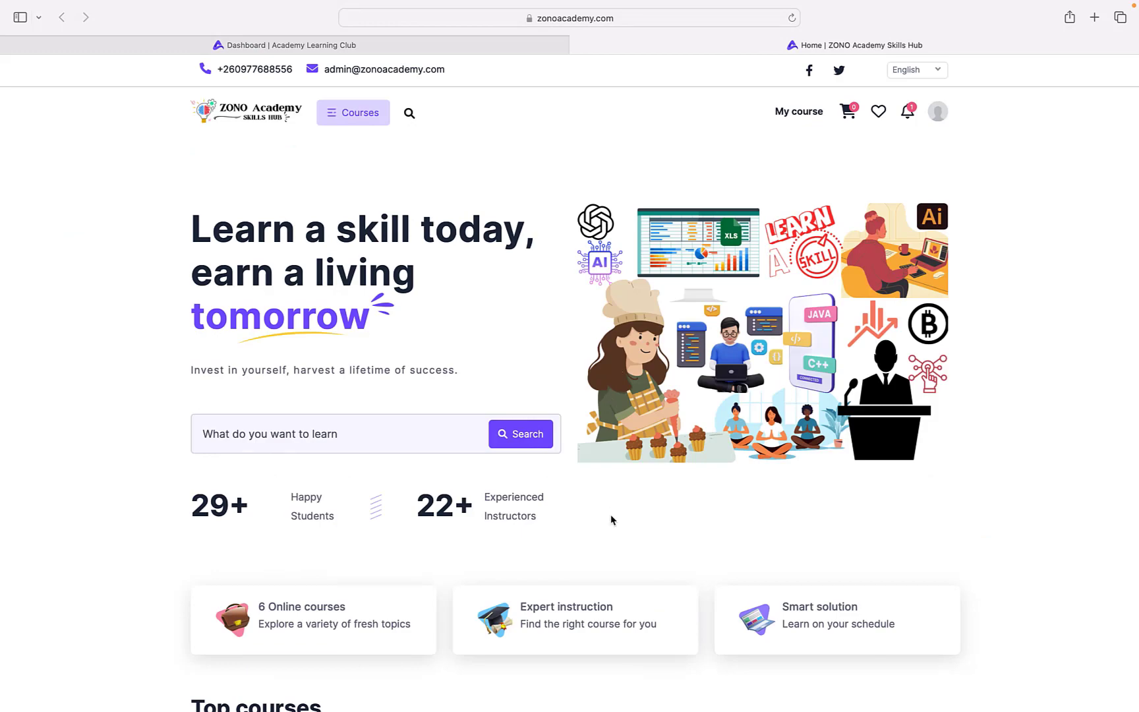
pyautogui.scroll(-15, 610, 517)
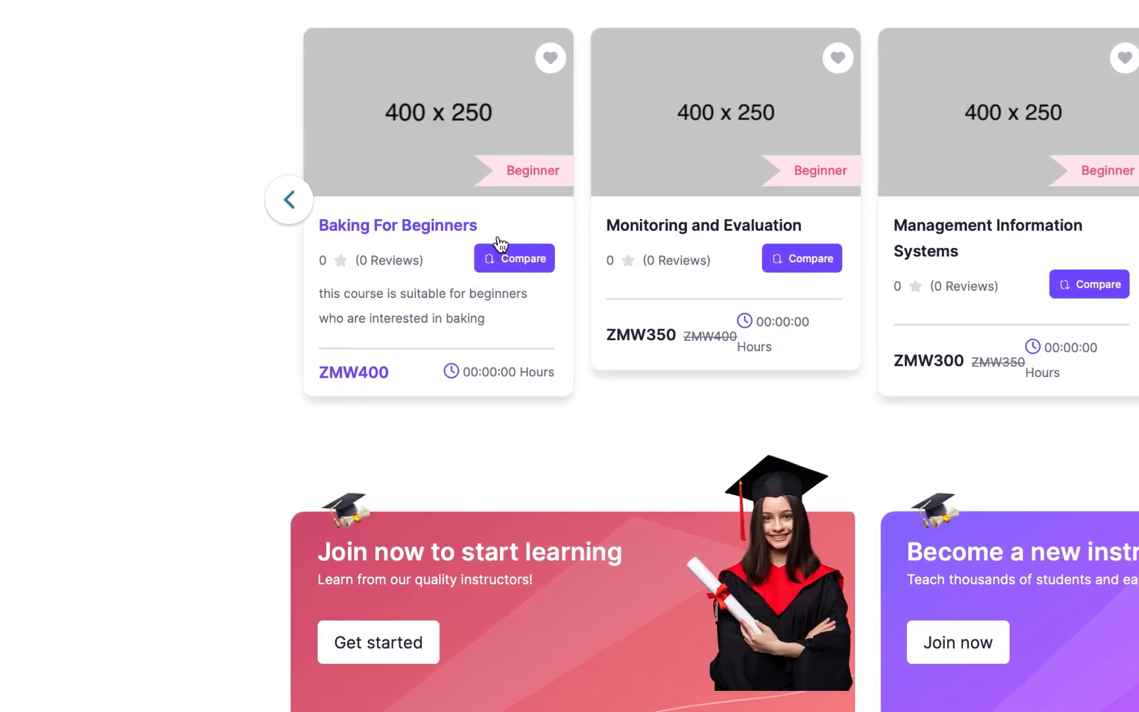
pyautogui.moveTo(384, 368)
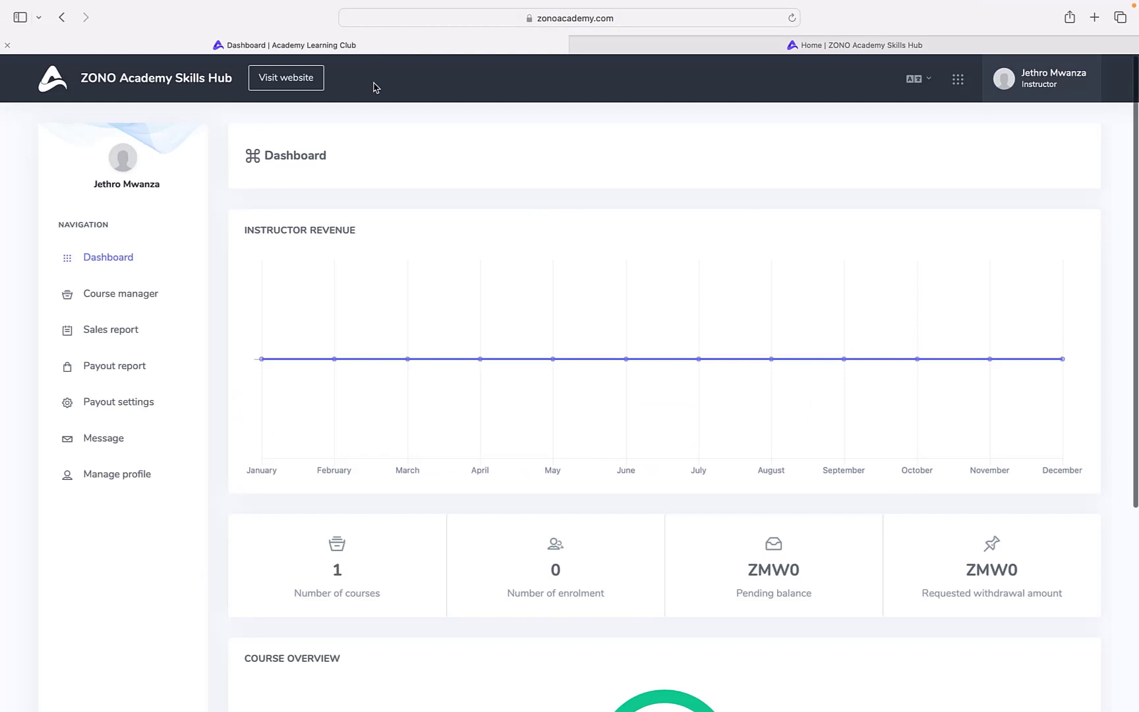
# Open the "Baking For Beginners" course for editing from the course manager and review its basic details
pyautogui.click(128, 296)
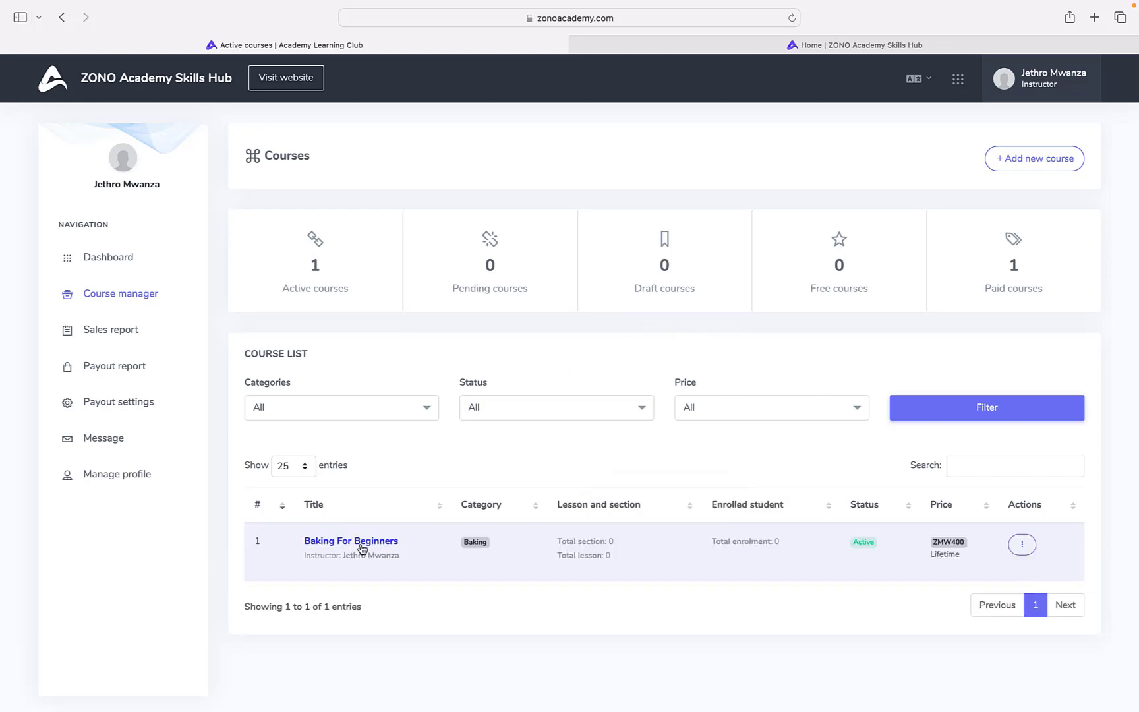
pyautogui.click(357, 546)
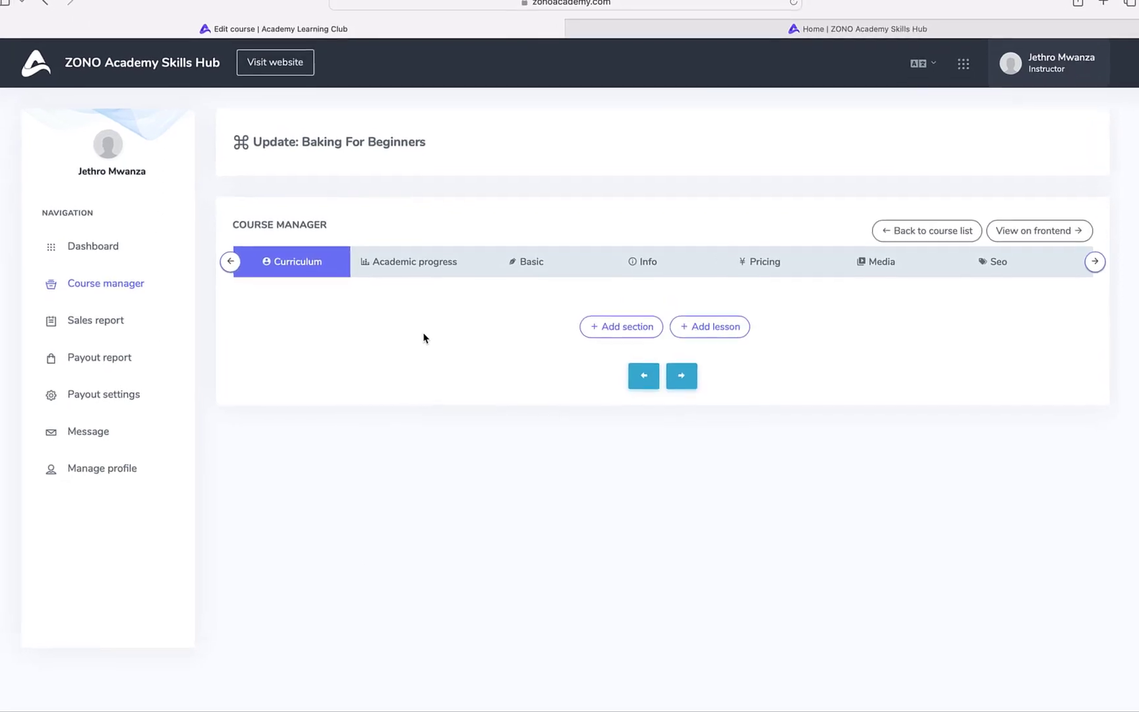
pyautogui.click(525, 264)
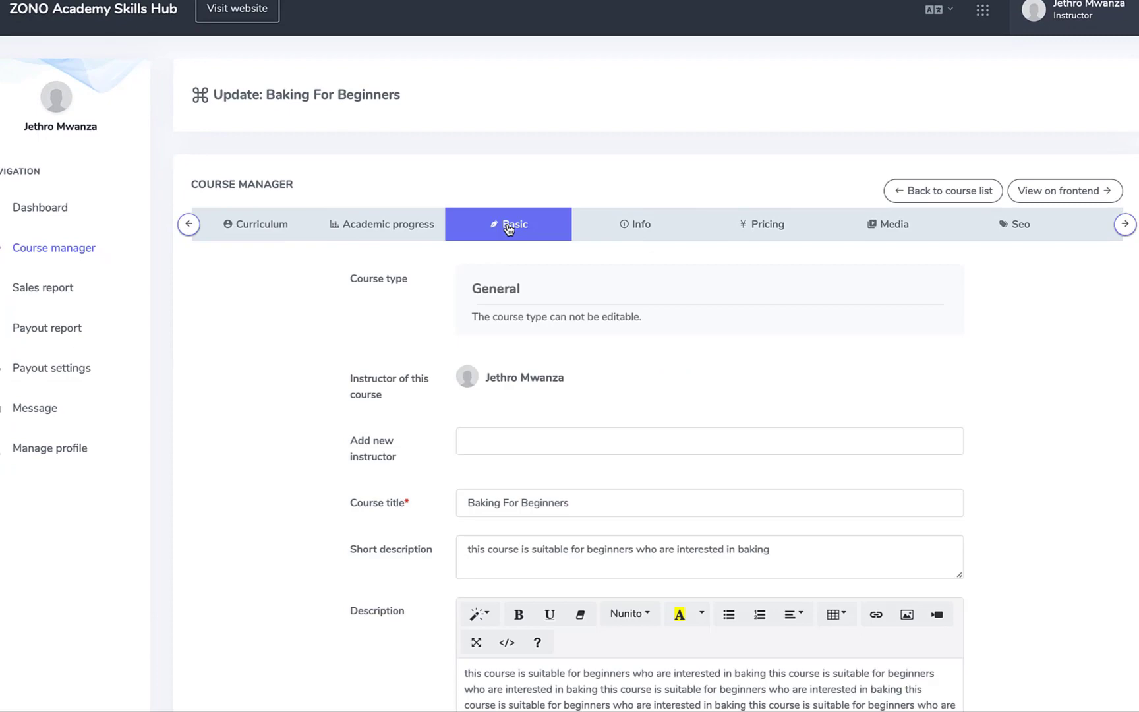
pyautogui.scroll(-6, 631, 537)
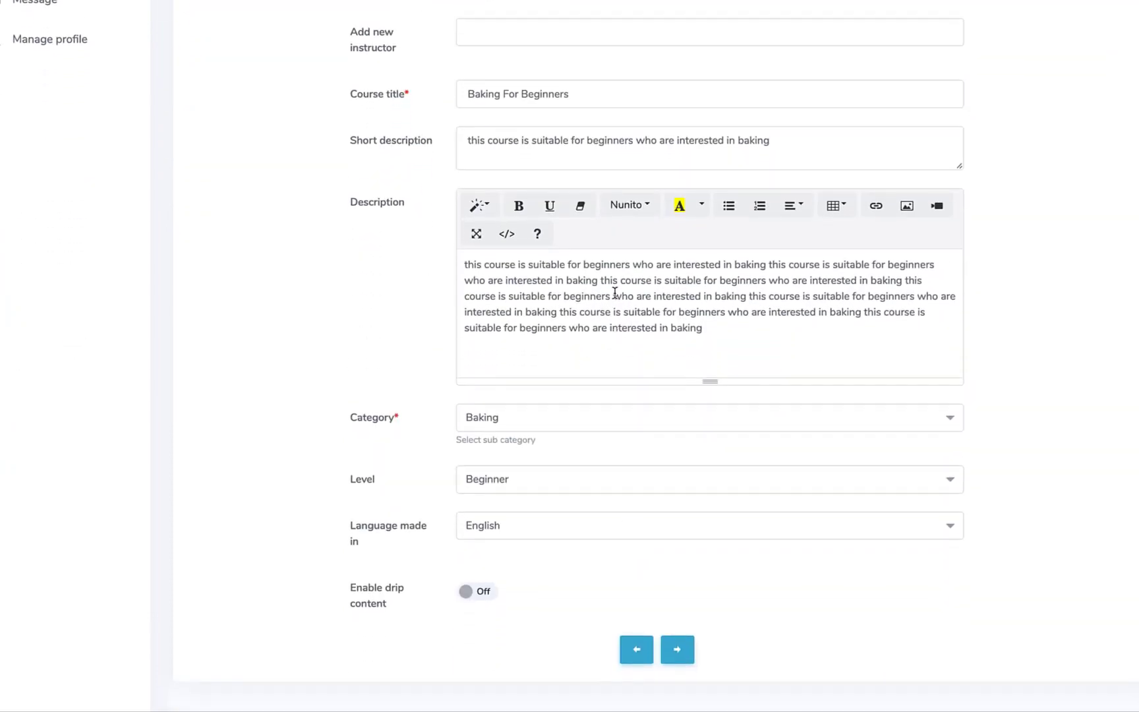
pyautogui.scroll(6, 613, 292)
# Enable the discount in the course's pricing settings, leave the media and SEO sections as they are, and submit the update
pyautogui.click(765, 223)
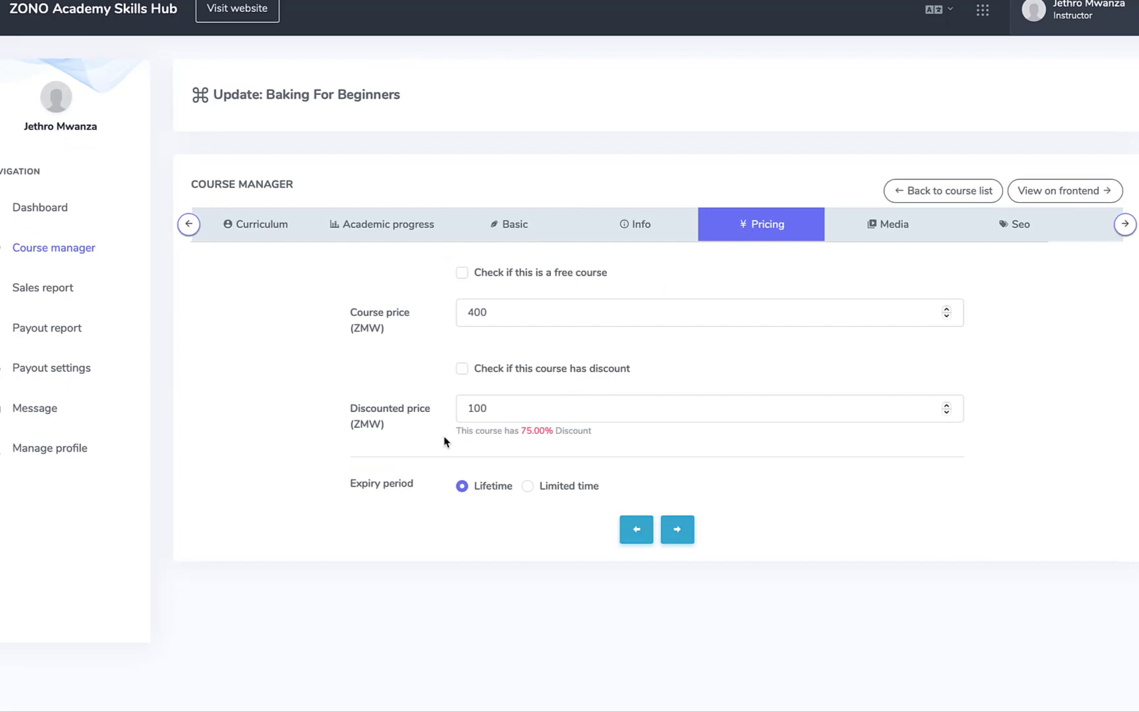
pyautogui.click(461, 369)
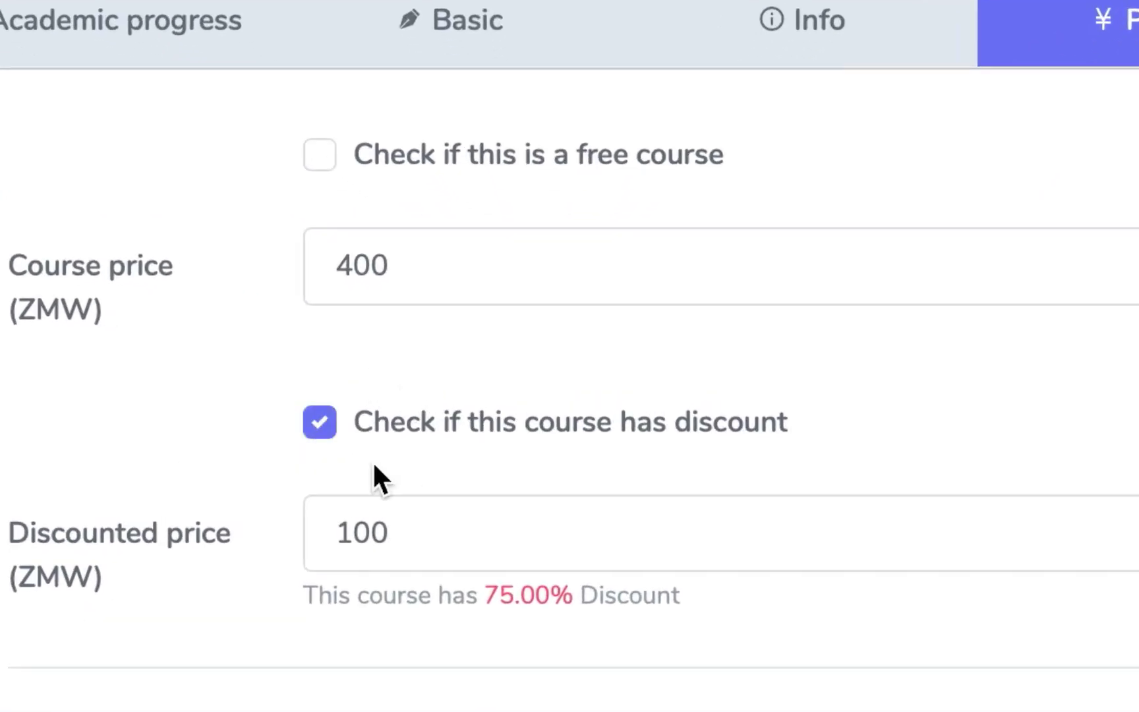
pyautogui.click(683, 414)
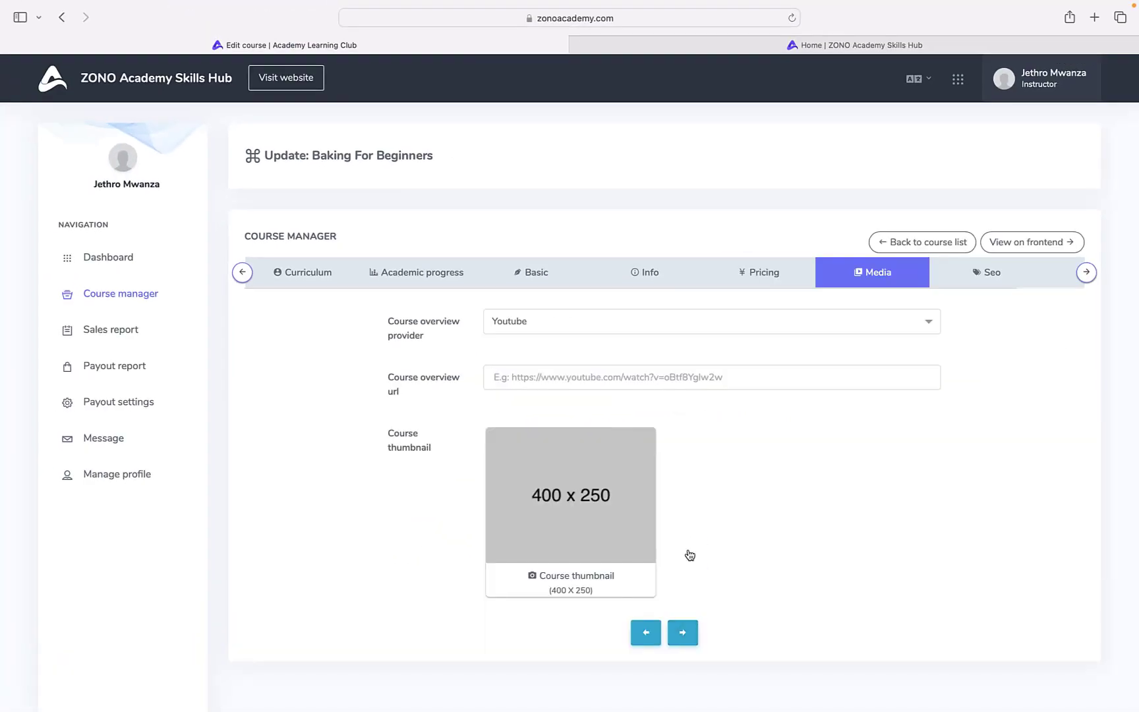
pyautogui.click(685, 633)
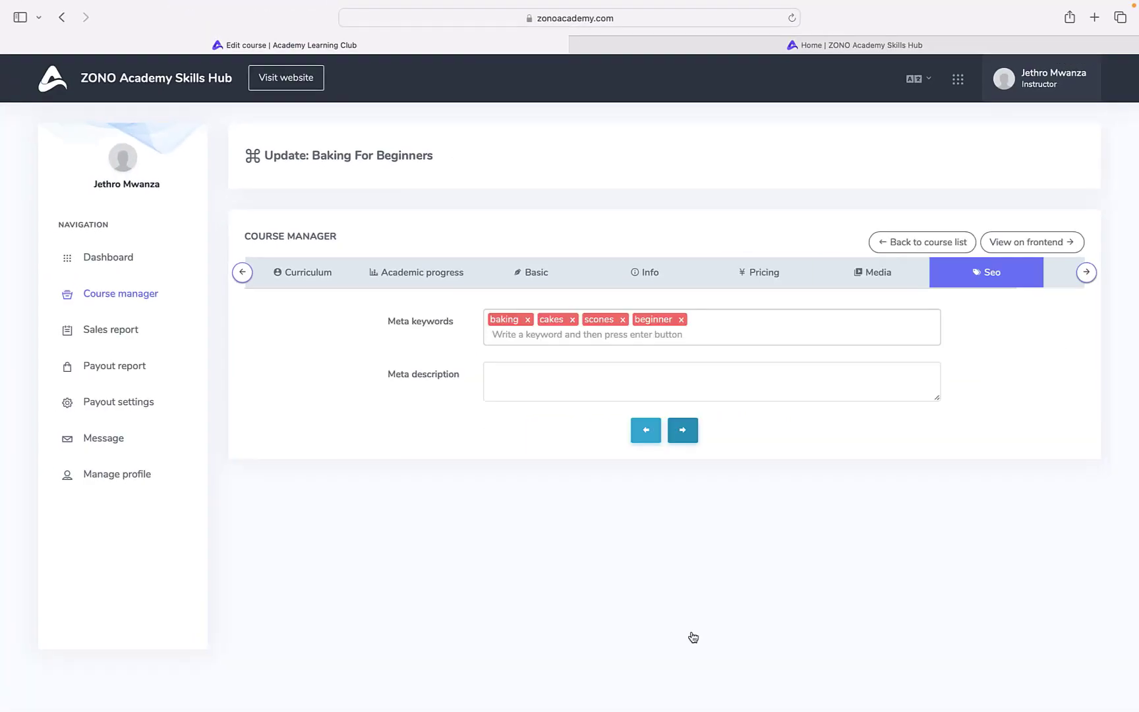
pyautogui.click(682, 435)
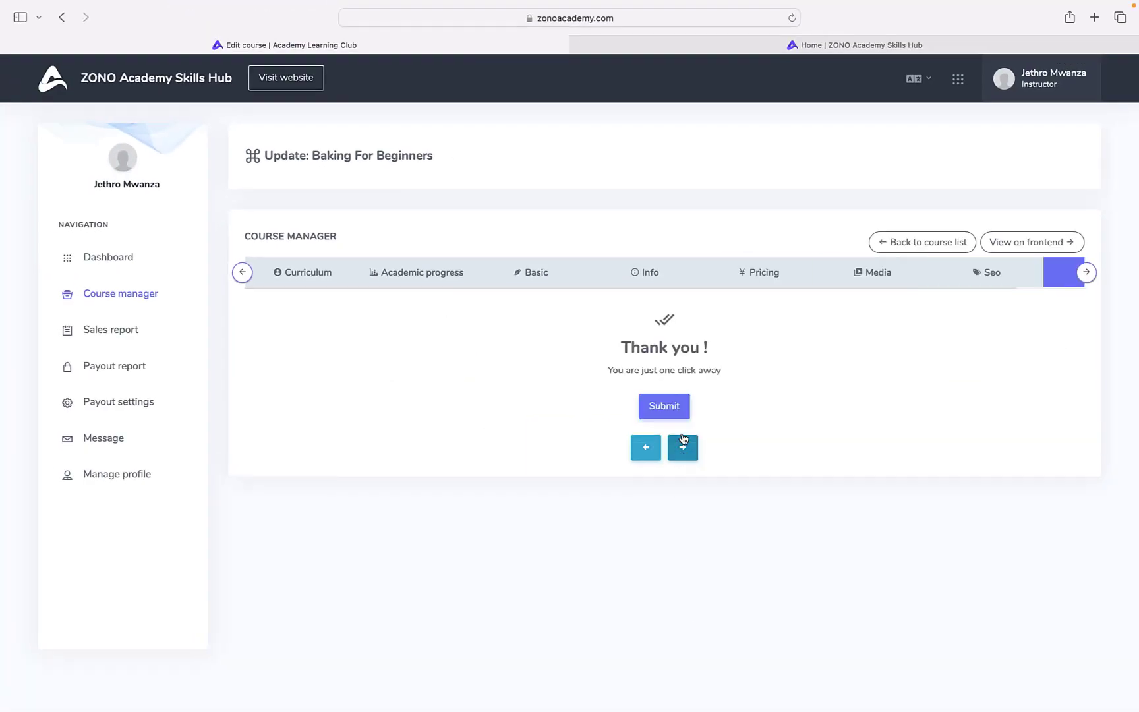
pyautogui.click(670, 408)
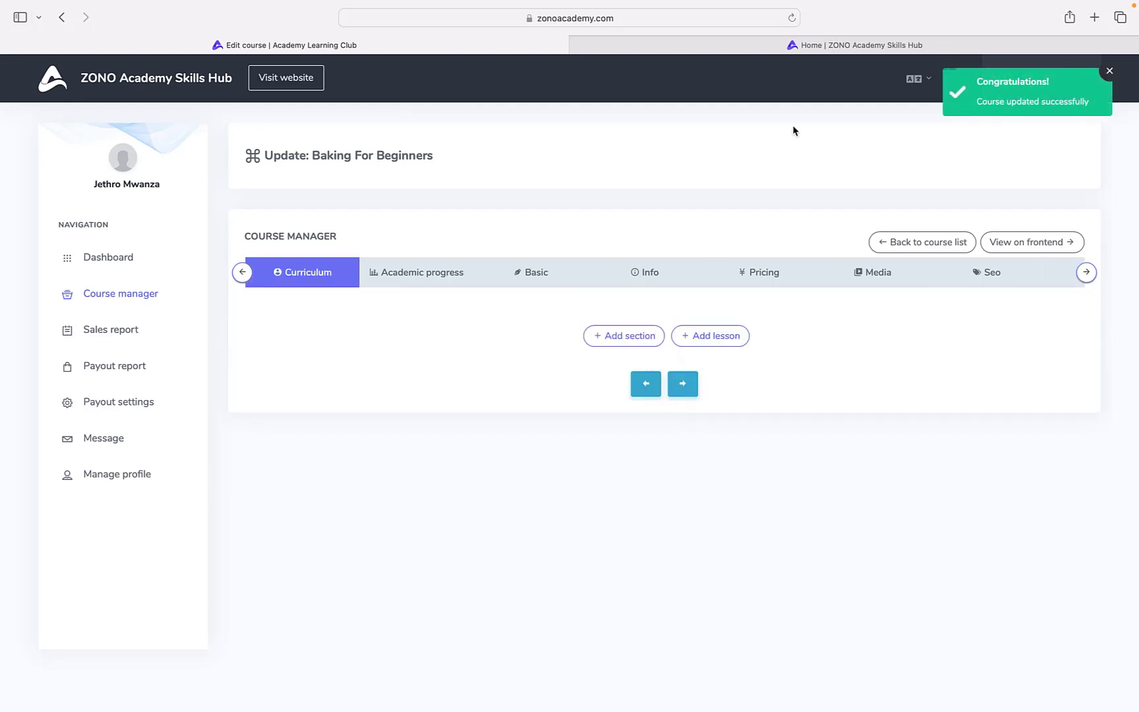
# Reload the public website's home page and check the price on the "Baking For Beginners" course card
pyautogui.click(817, 51)
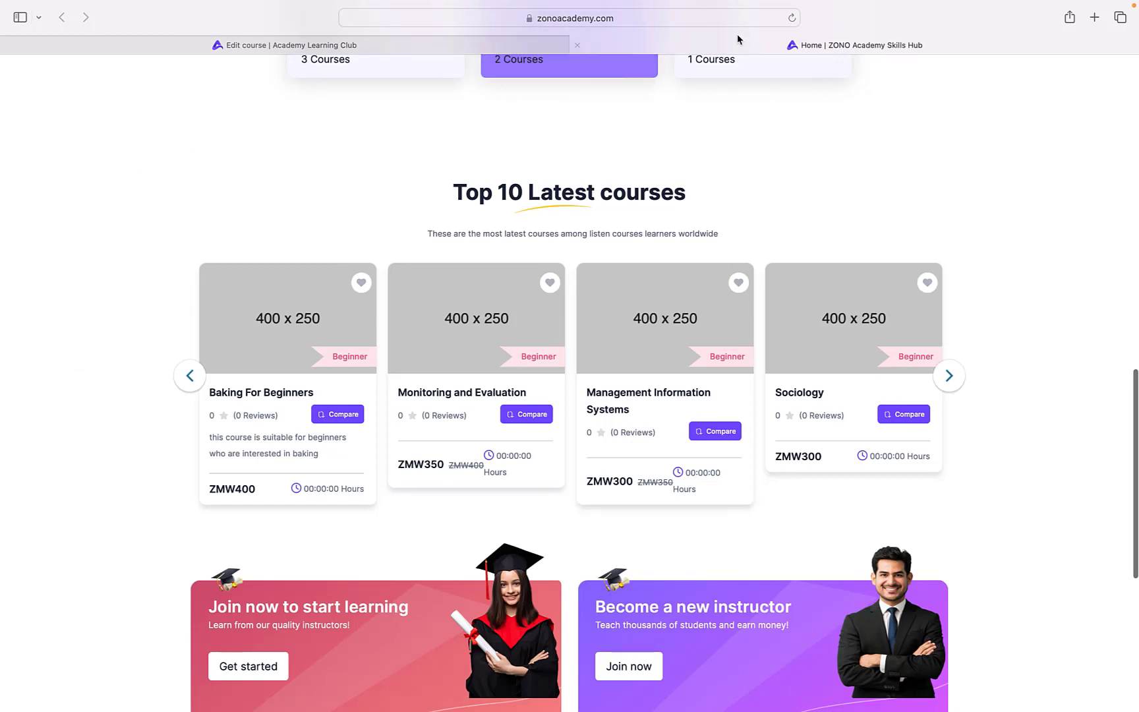
pyautogui.click(791, 19)
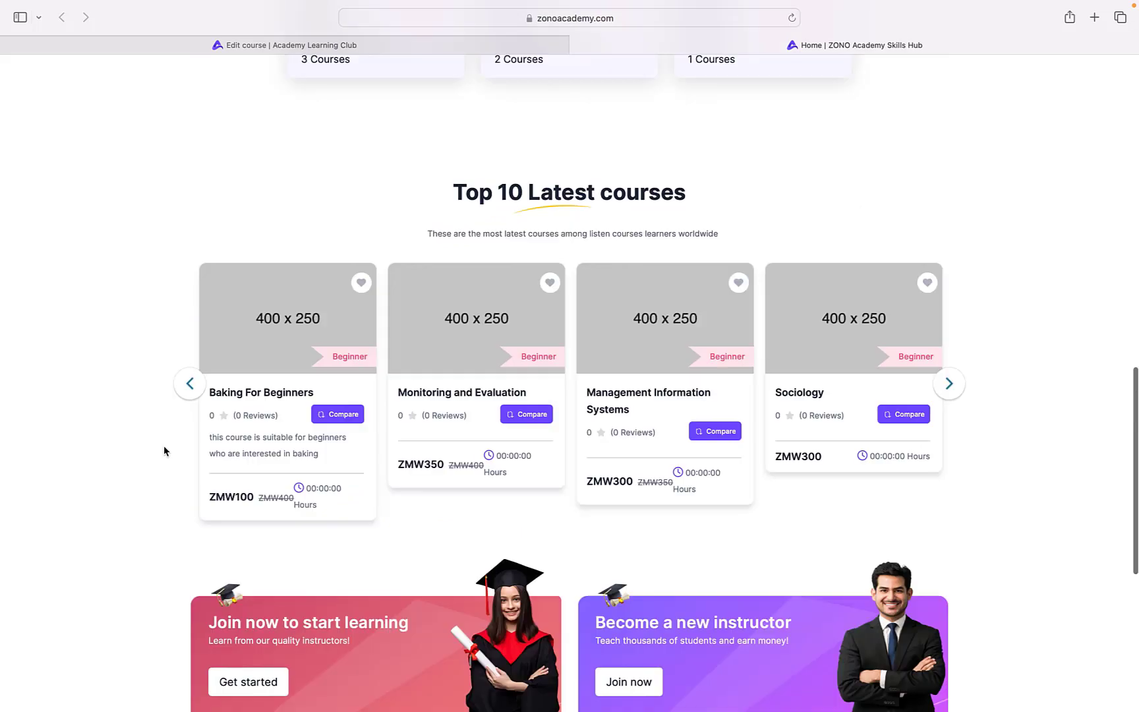
pyautogui.scroll(-5, 166, 451)
pyautogui.scroll(5, 165, 451)
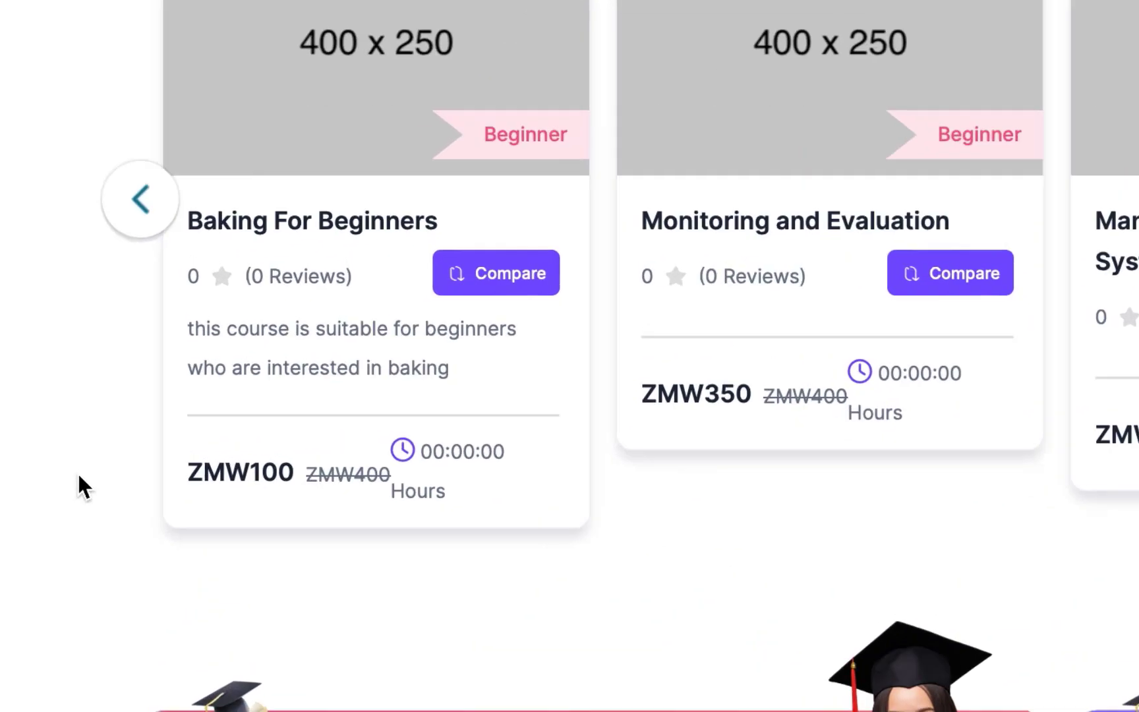
pyautogui.moveTo(234, 526)
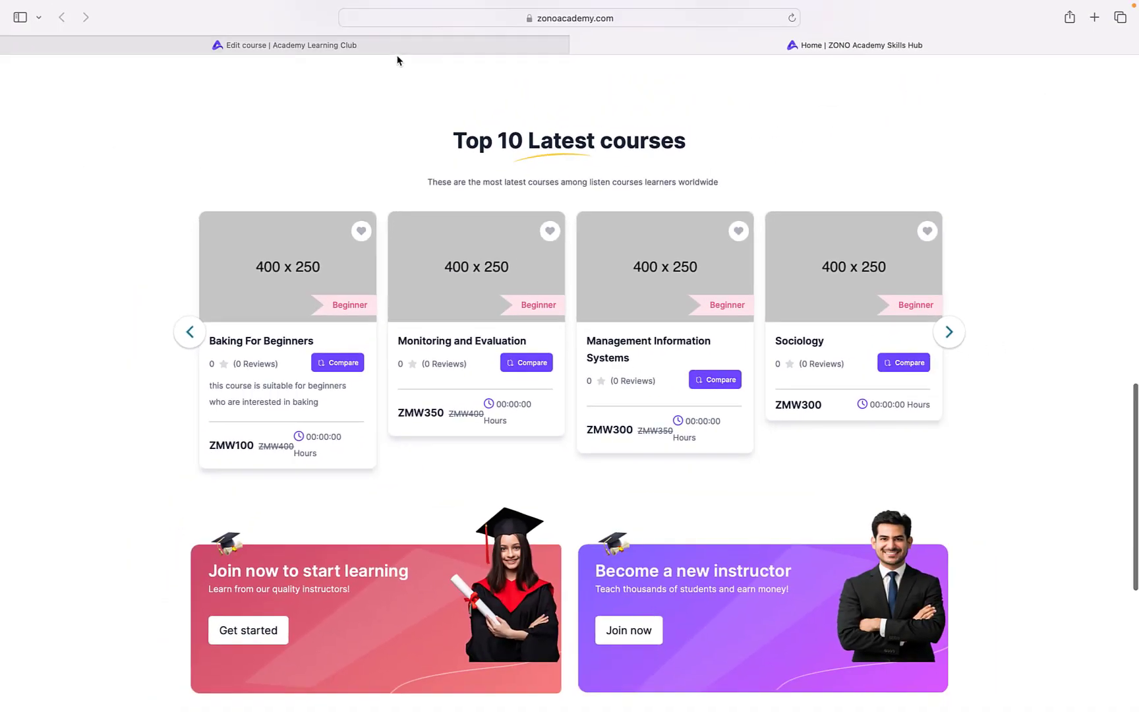
# Return to the course editor and add a curriculum section titled "Introduction"
pyautogui.click(396, 47)
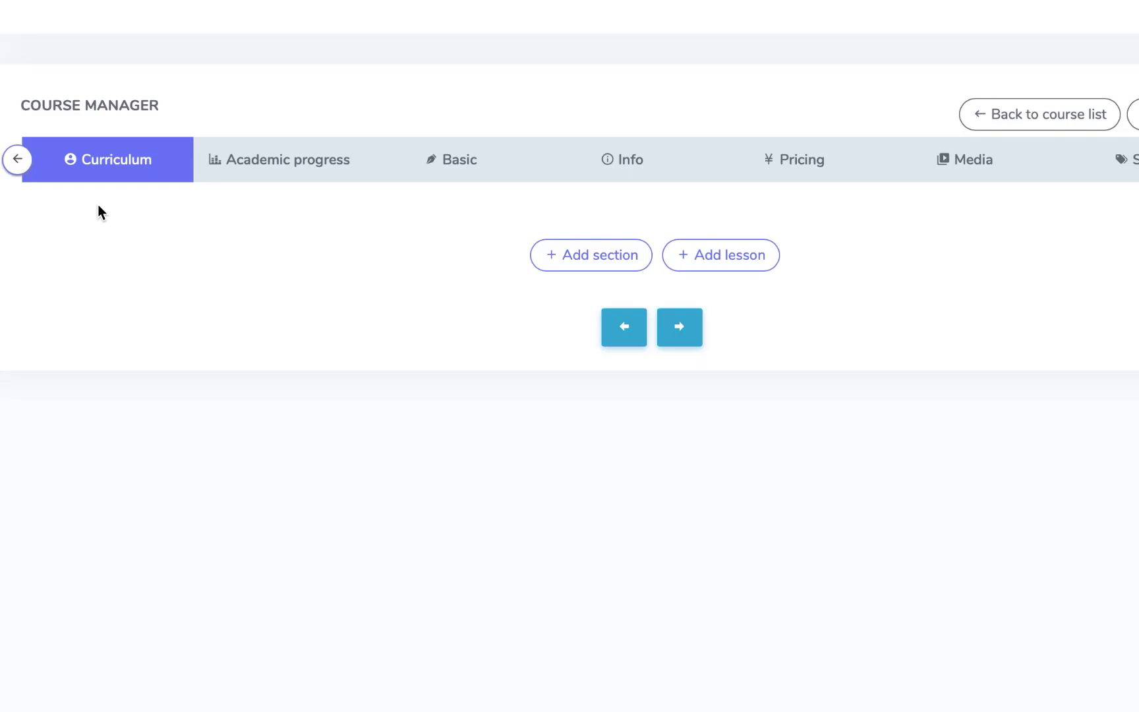
pyautogui.click(581, 258)
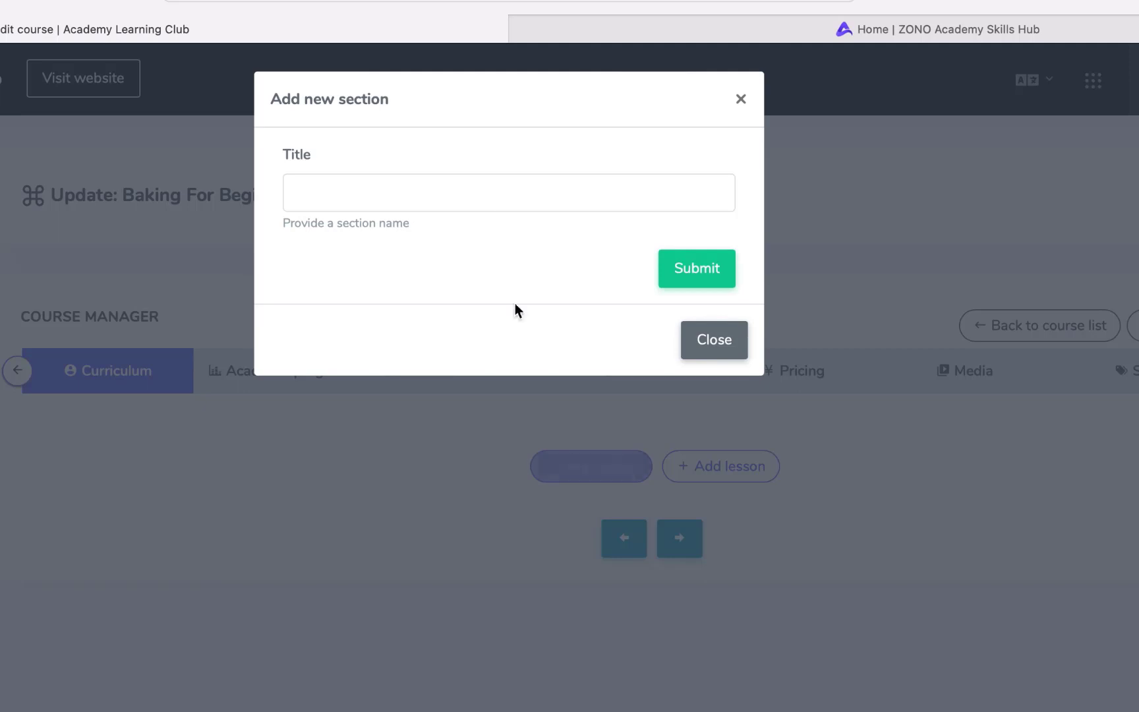
pyautogui.click(452, 200)
pyautogui.write('I')
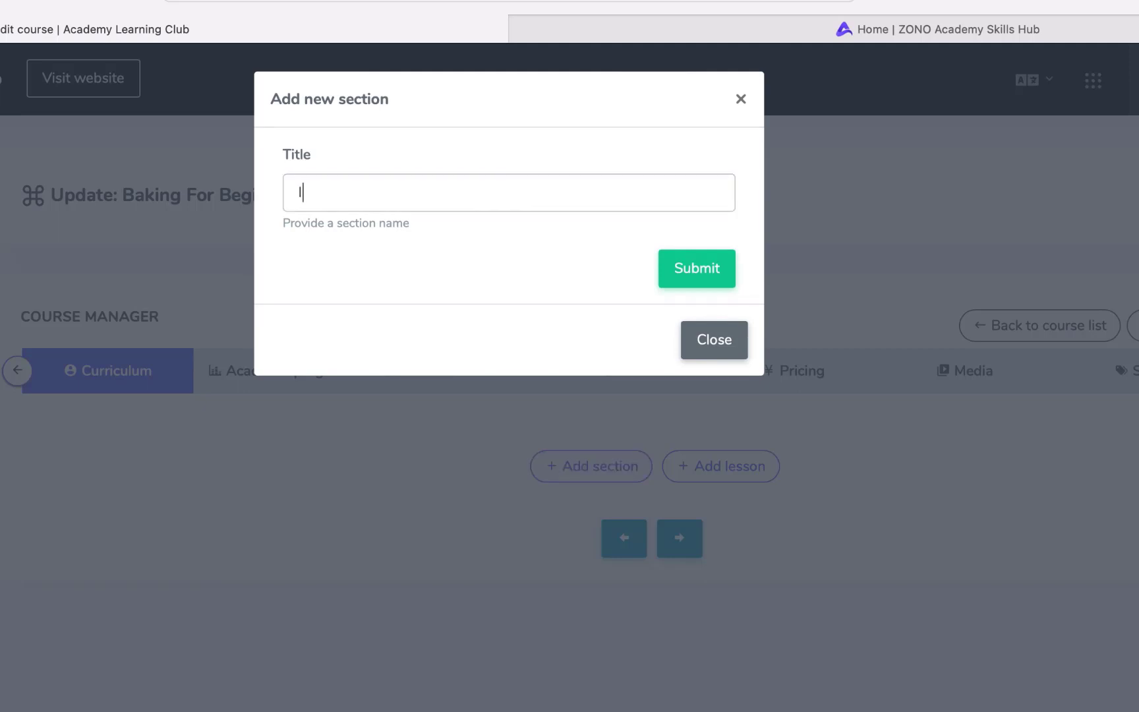
pyautogui.write('ntroduction')
pyautogui.click(683, 266)
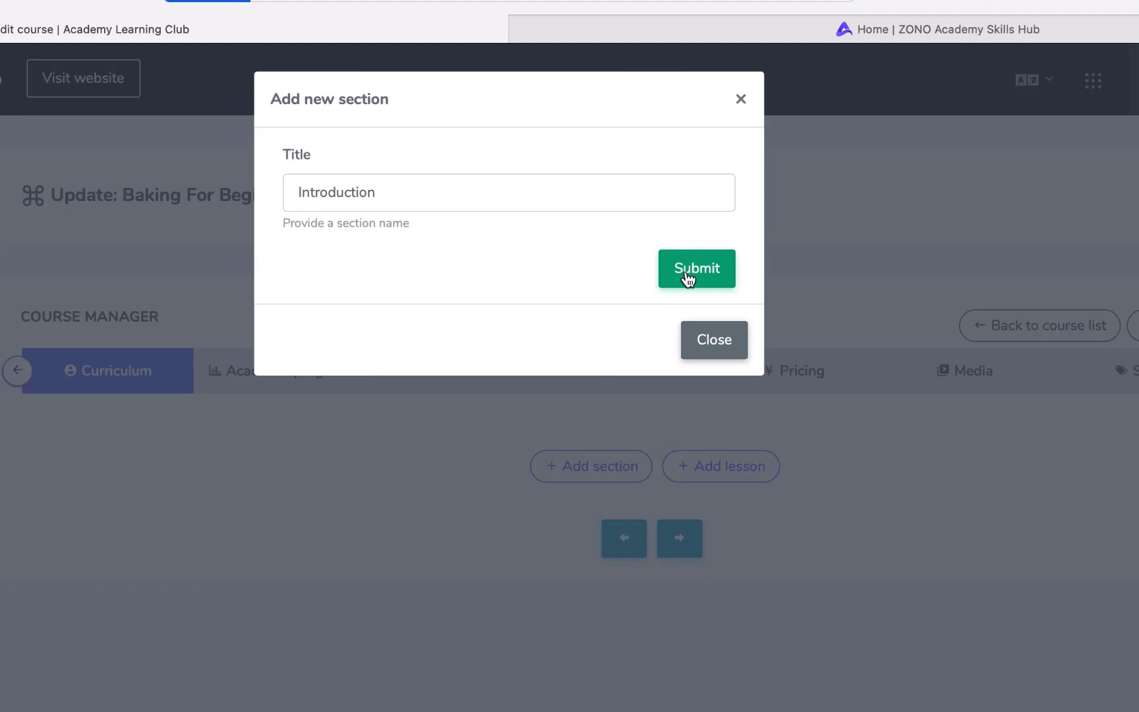
pyautogui.click(687, 280)
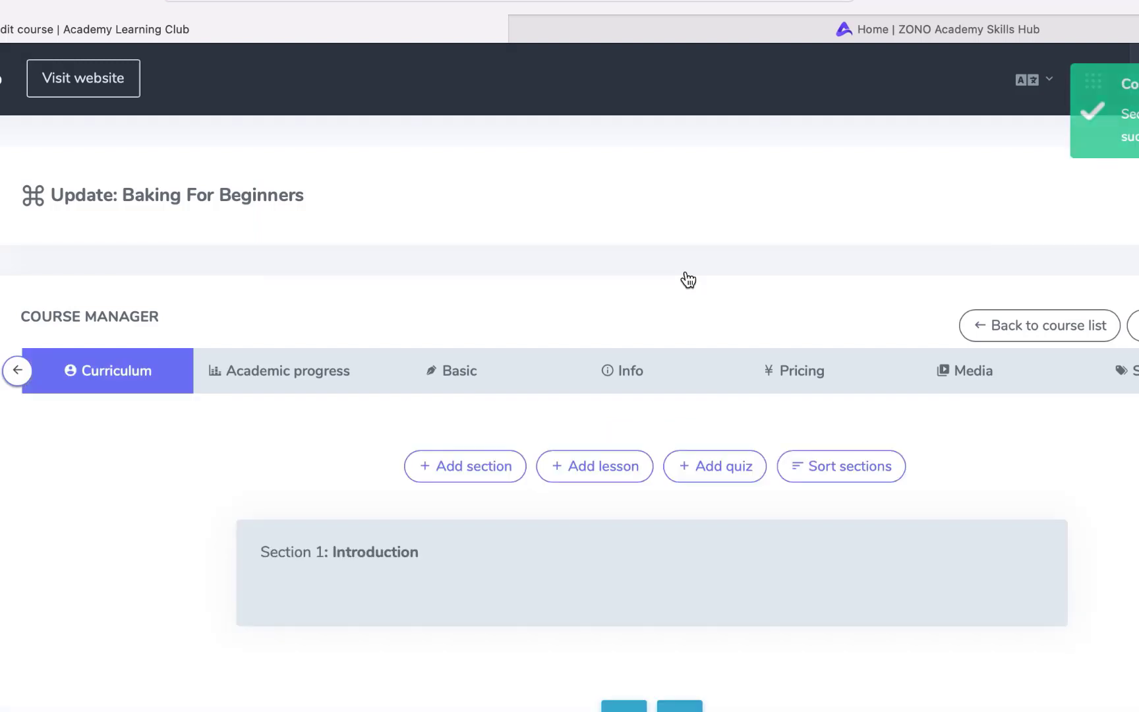
# Add a second curriculum section titled "First Things First" to the course
pyautogui.moveTo(582, 609)
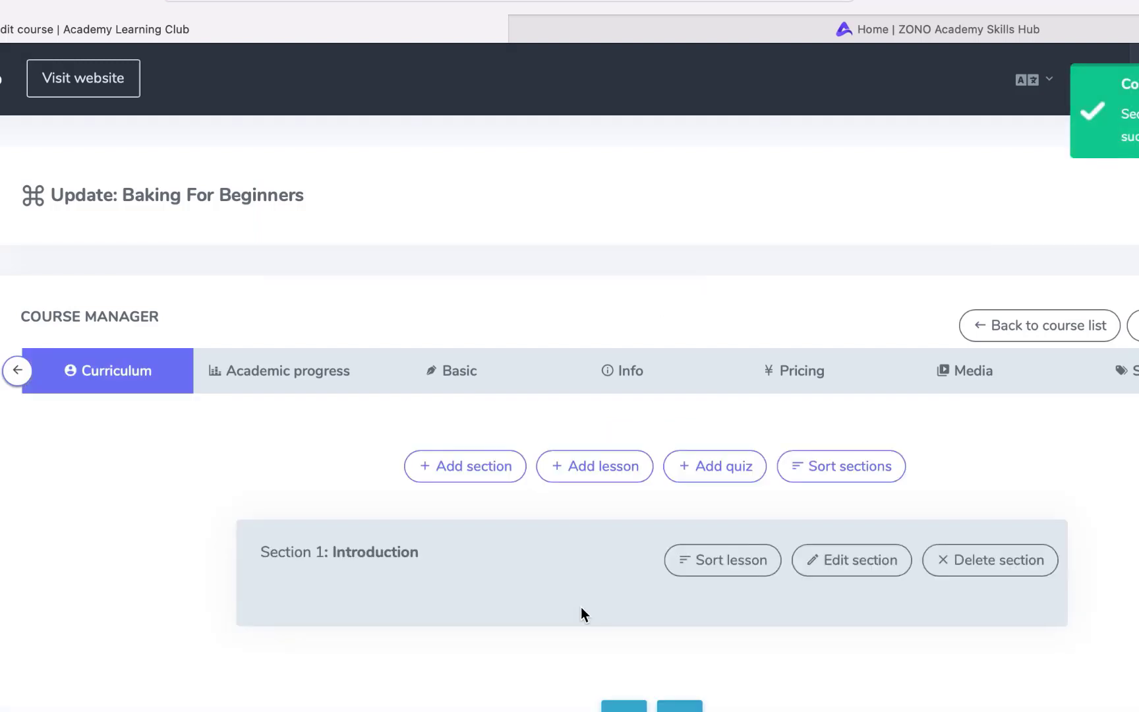
pyautogui.click(485, 472)
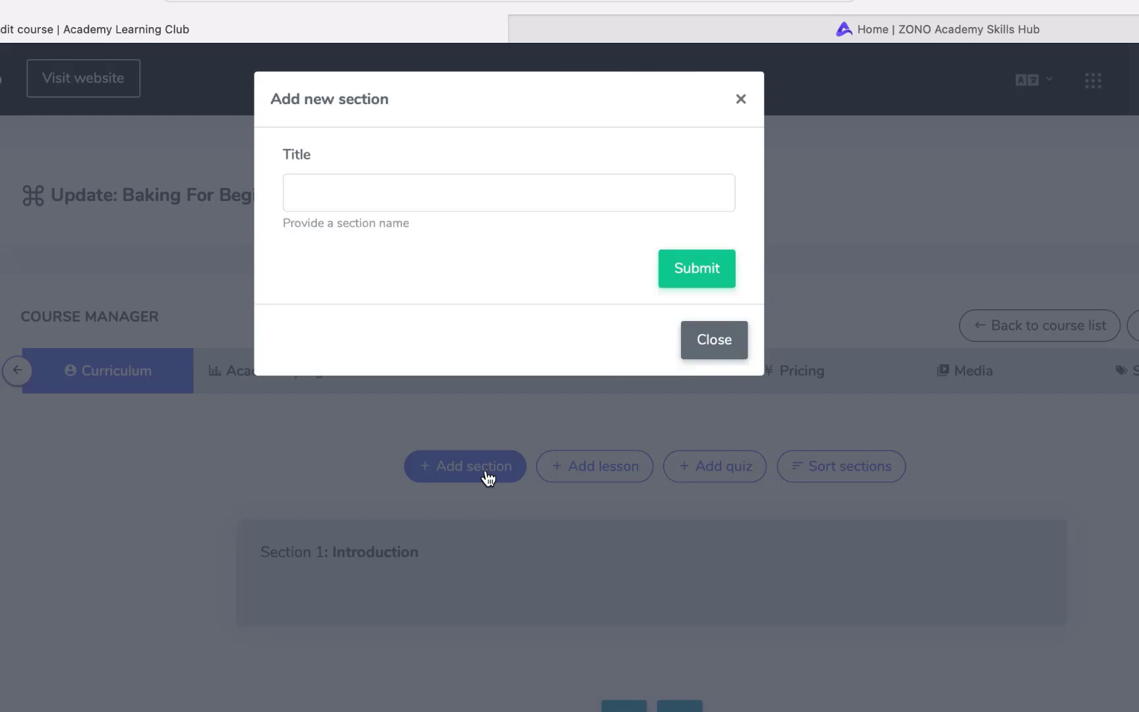
pyautogui.click(456, 189)
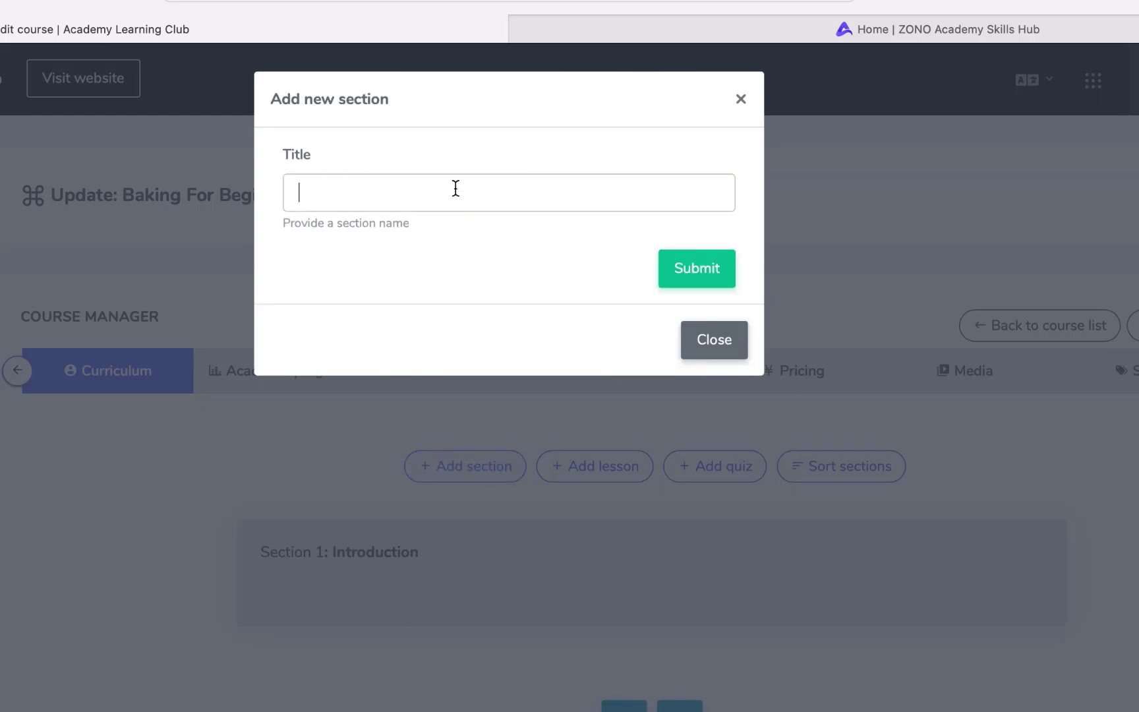
pyautogui.write('First Things First')
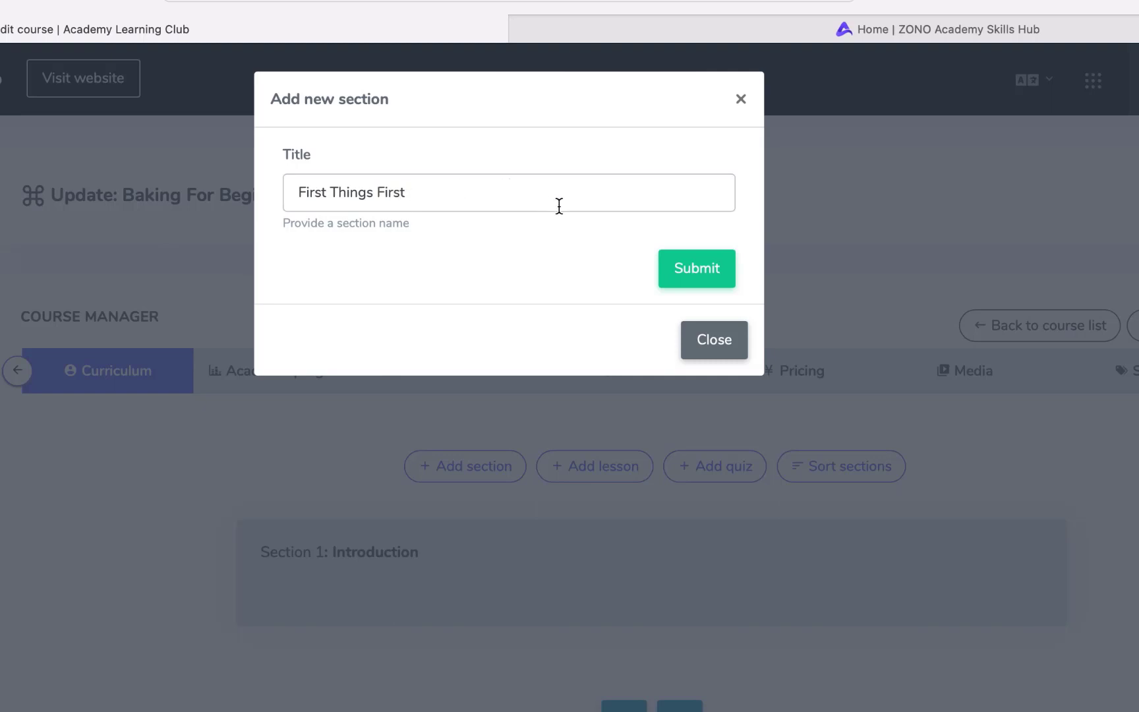
pyautogui.click(691, 269)
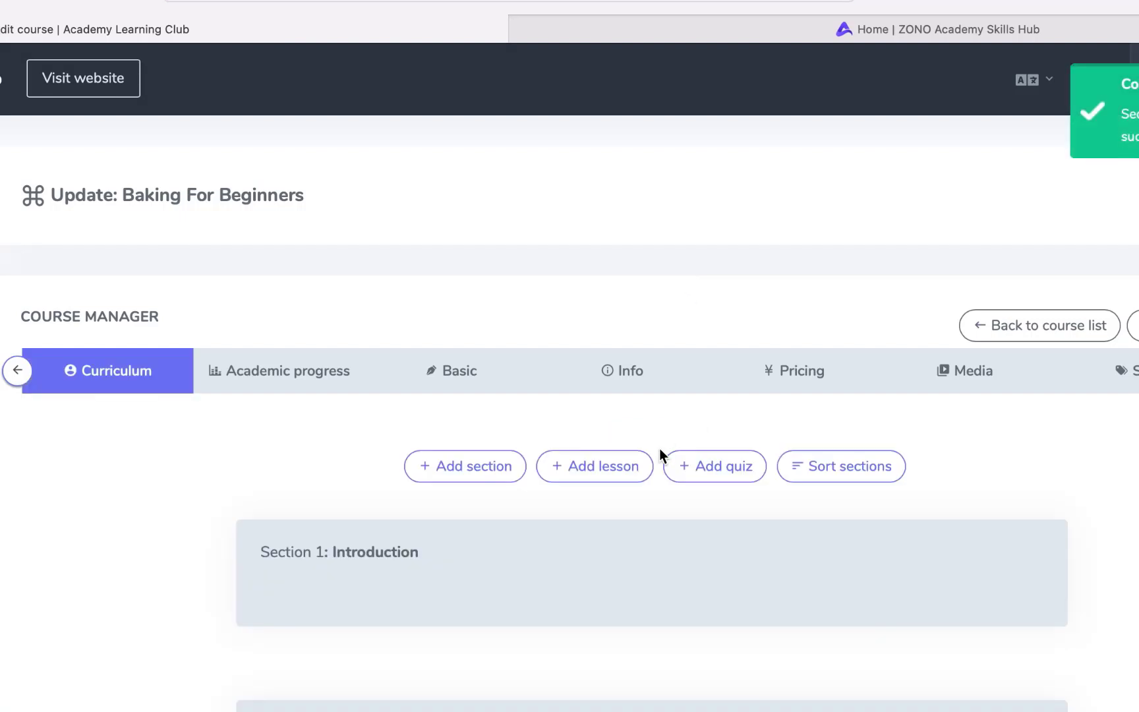
pyautogui.moveTo(527, 584)
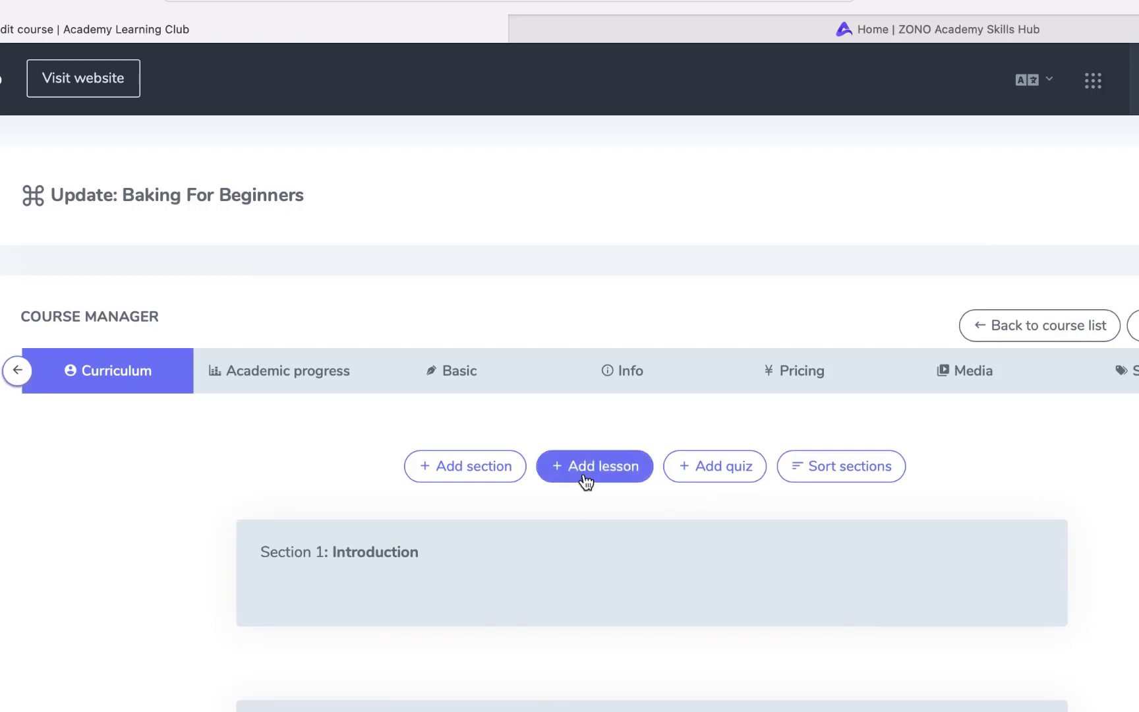
pyautogui.click(611, 471)
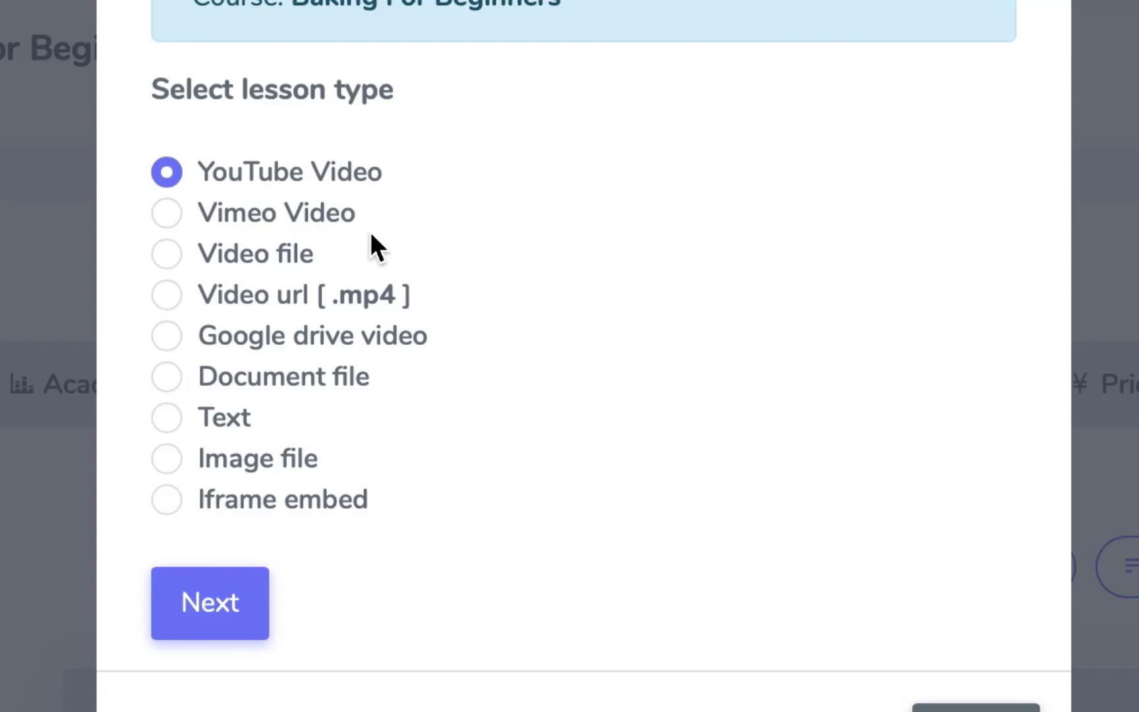
pyautogui.click(177, 253)
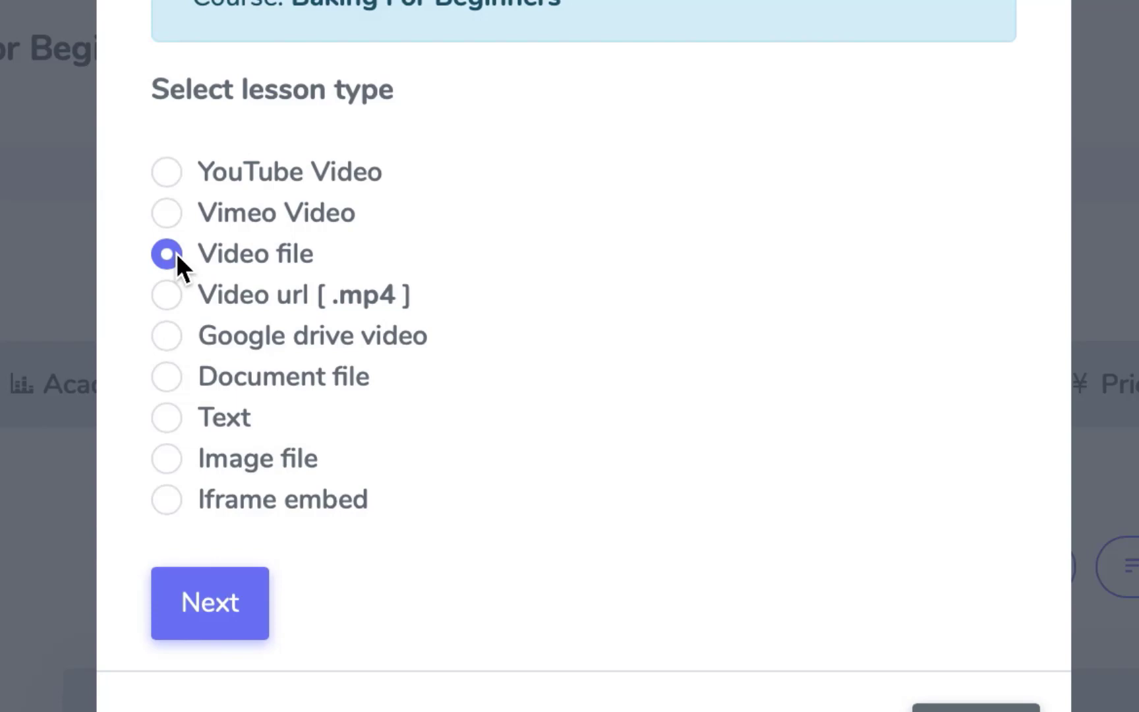
pyautogui.click(168, 341)
pyautogui.click(168, 376)
pyautogui.click(172, 410)
pyautogui.click(170, 454)
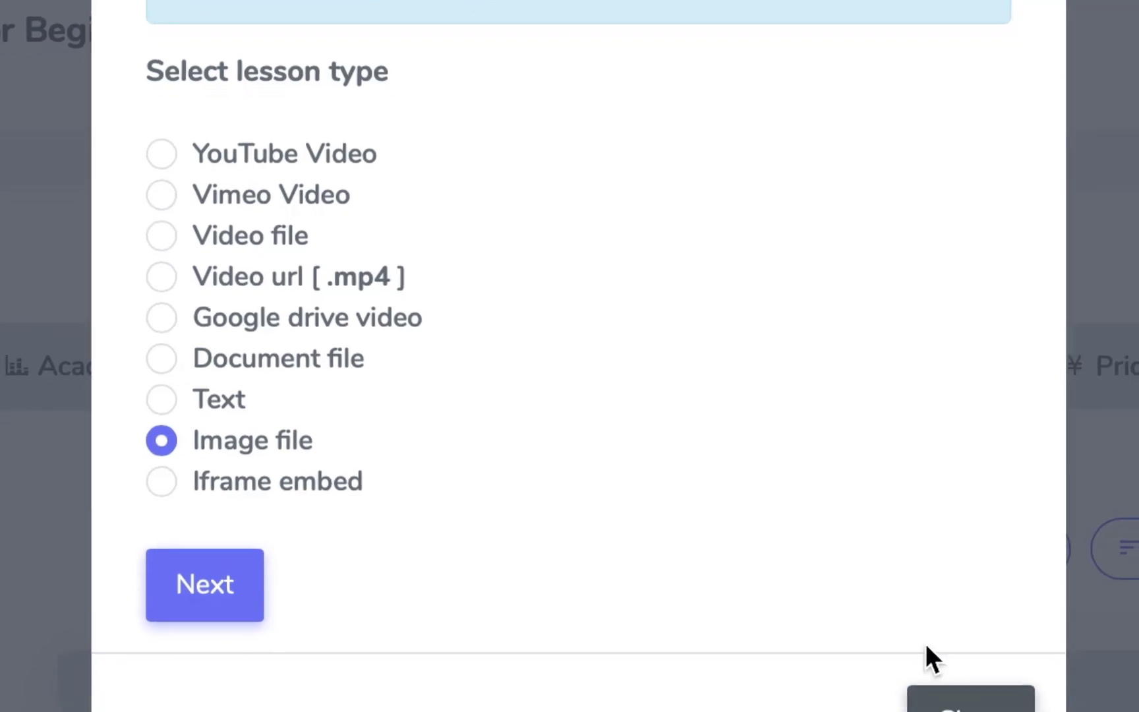
pyautogui.click(949, 646)
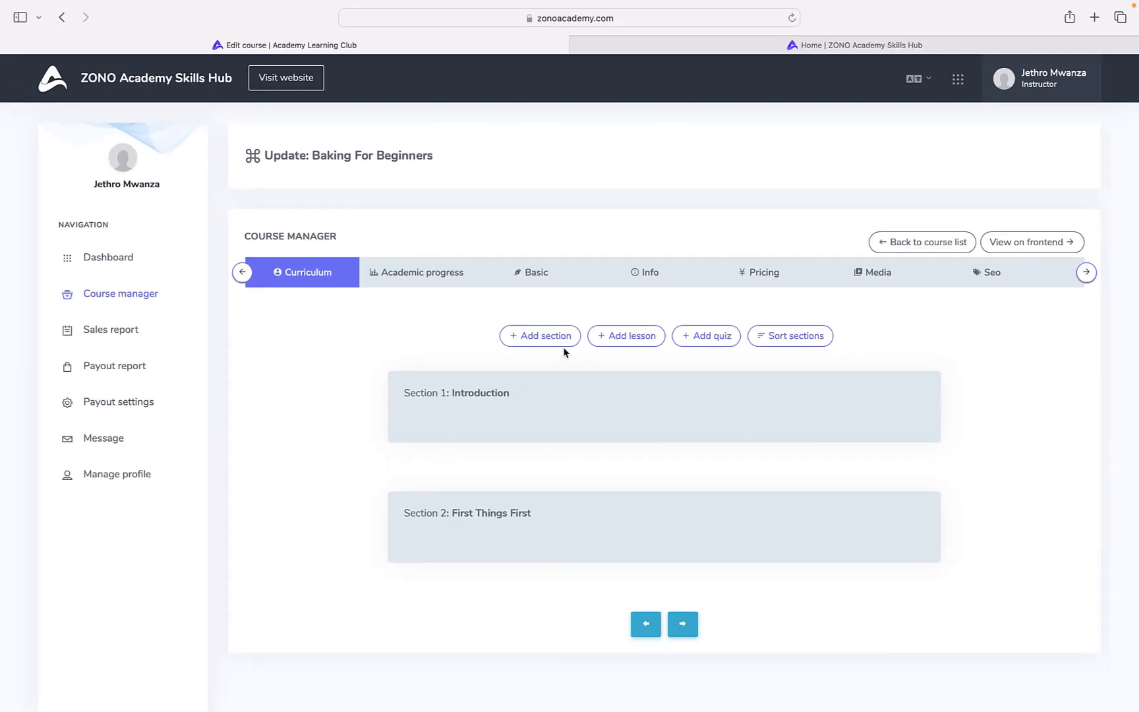
# Start a new YouTube Video lesson titled "Requirements" and assign it to the Introduction section
pyautogui.click(616, 335)
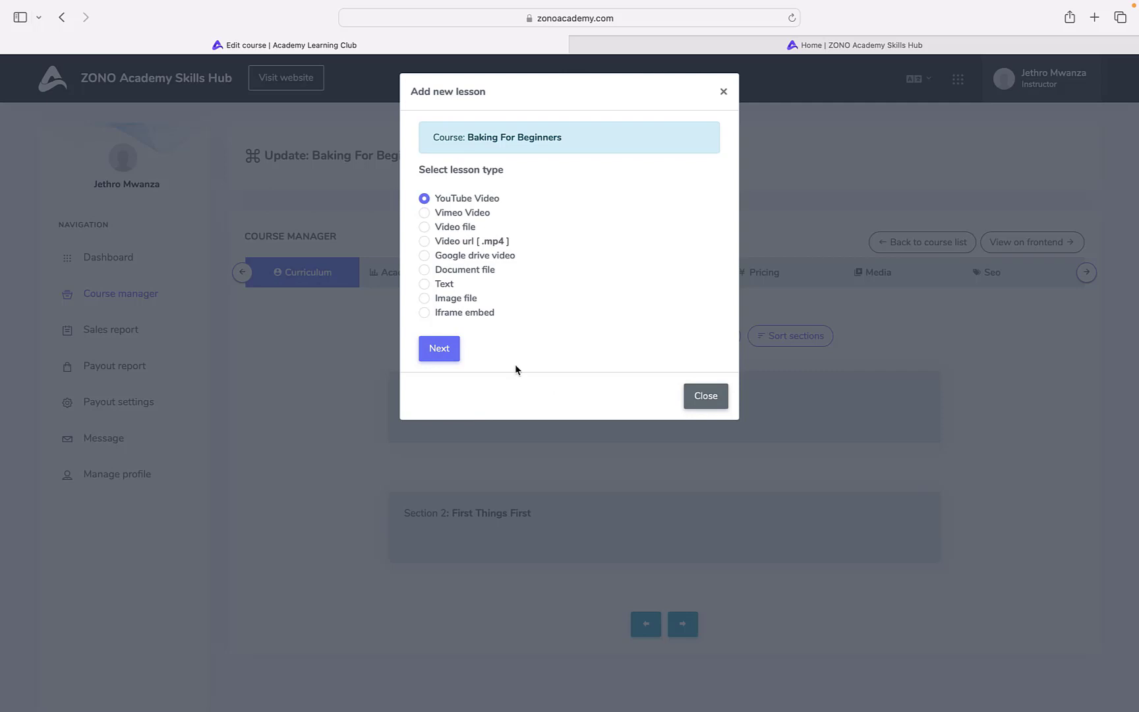
pyautogui.click(450, 349)
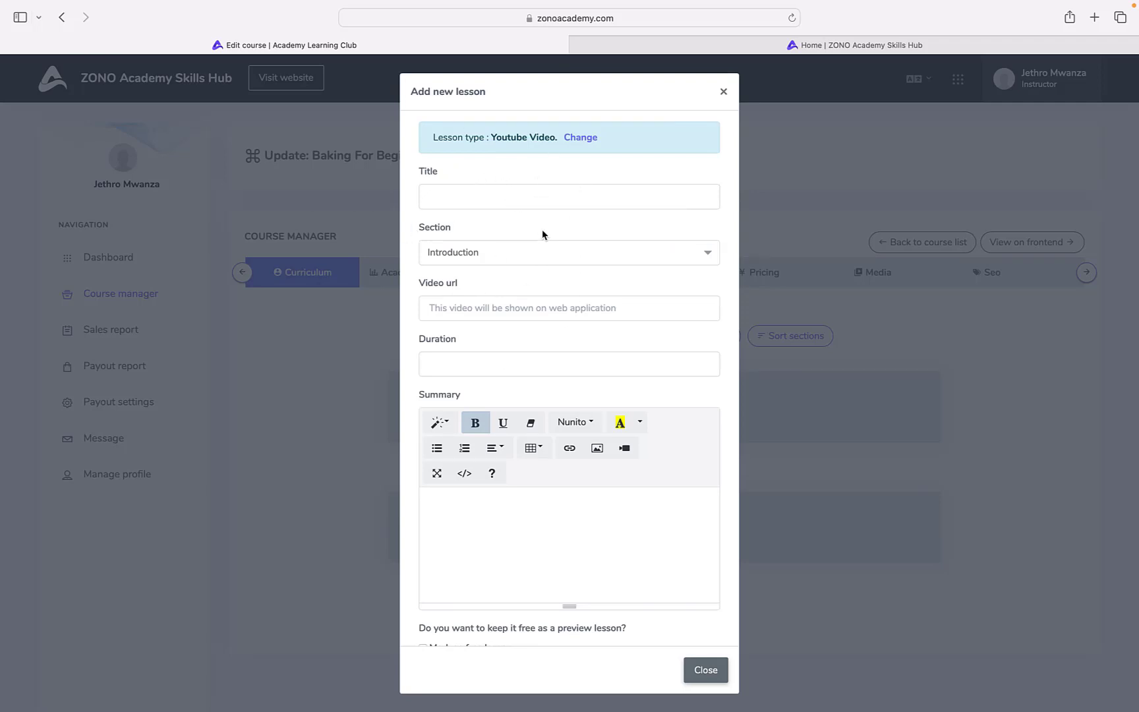
pyautogui.click(505, 199)
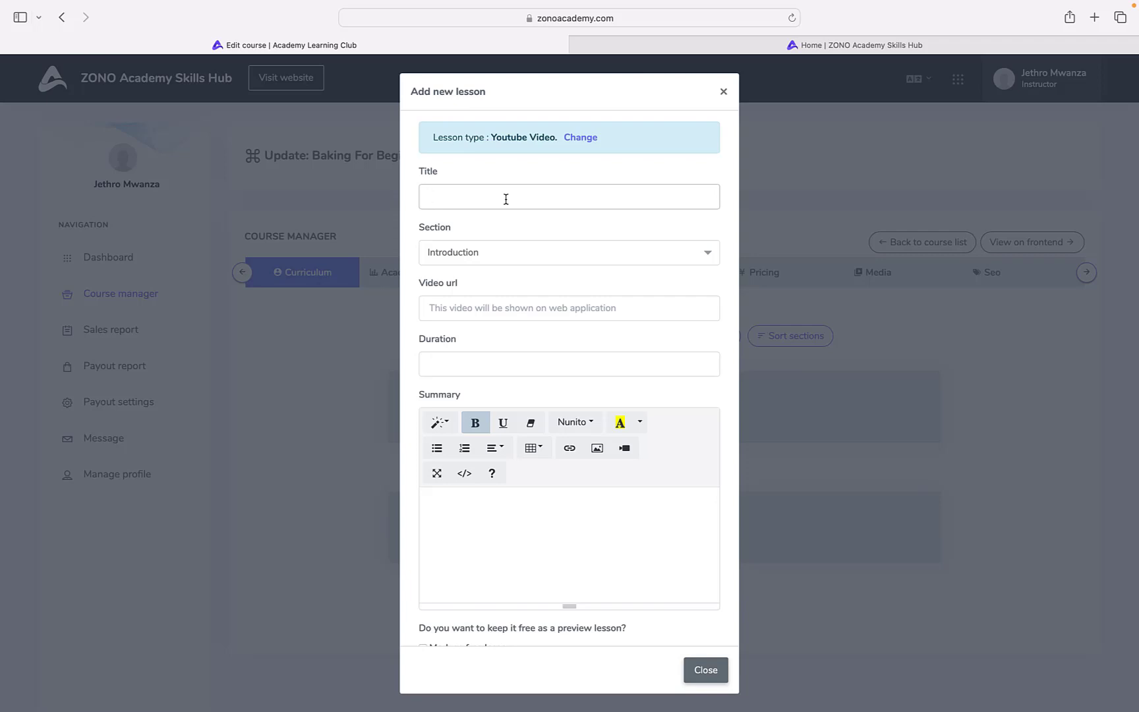
pyautogui.write('Requirements')
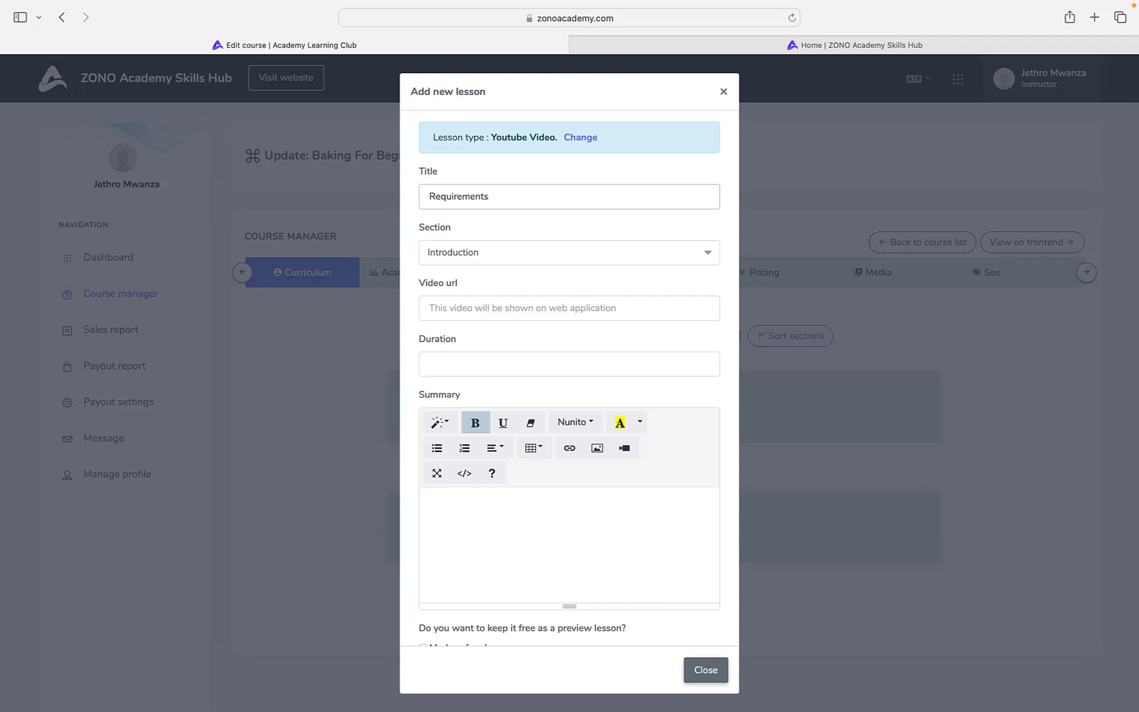
pyautogui.click(549, 263)
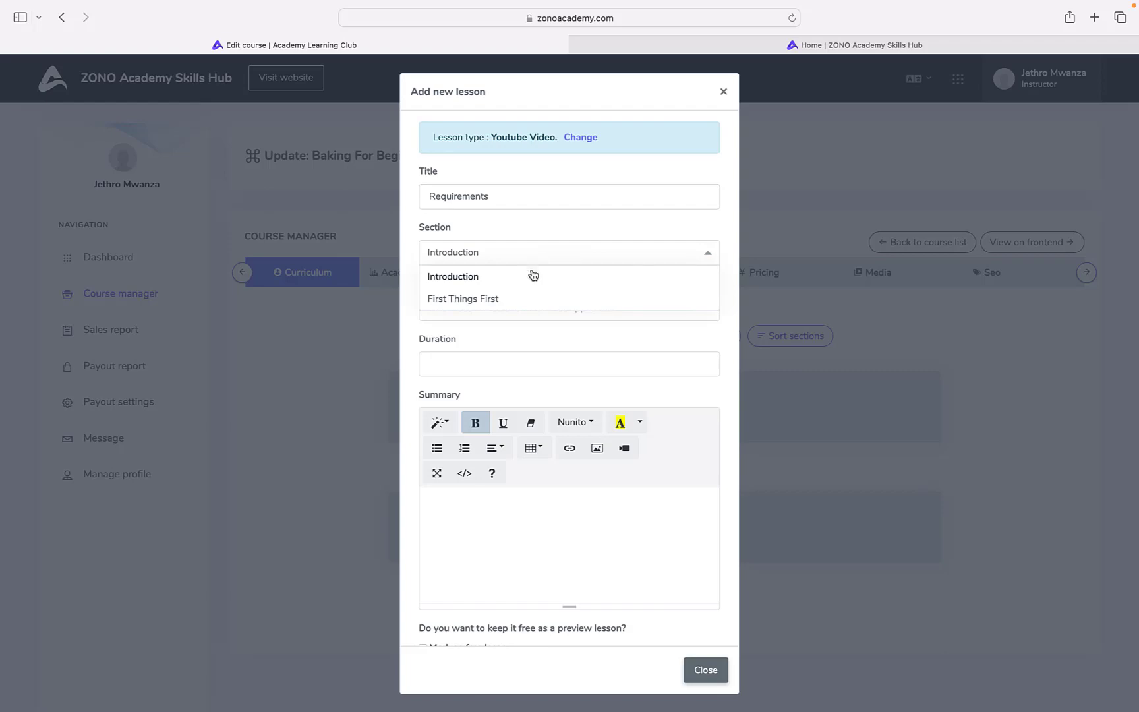
pyautogui.click(527, 277)
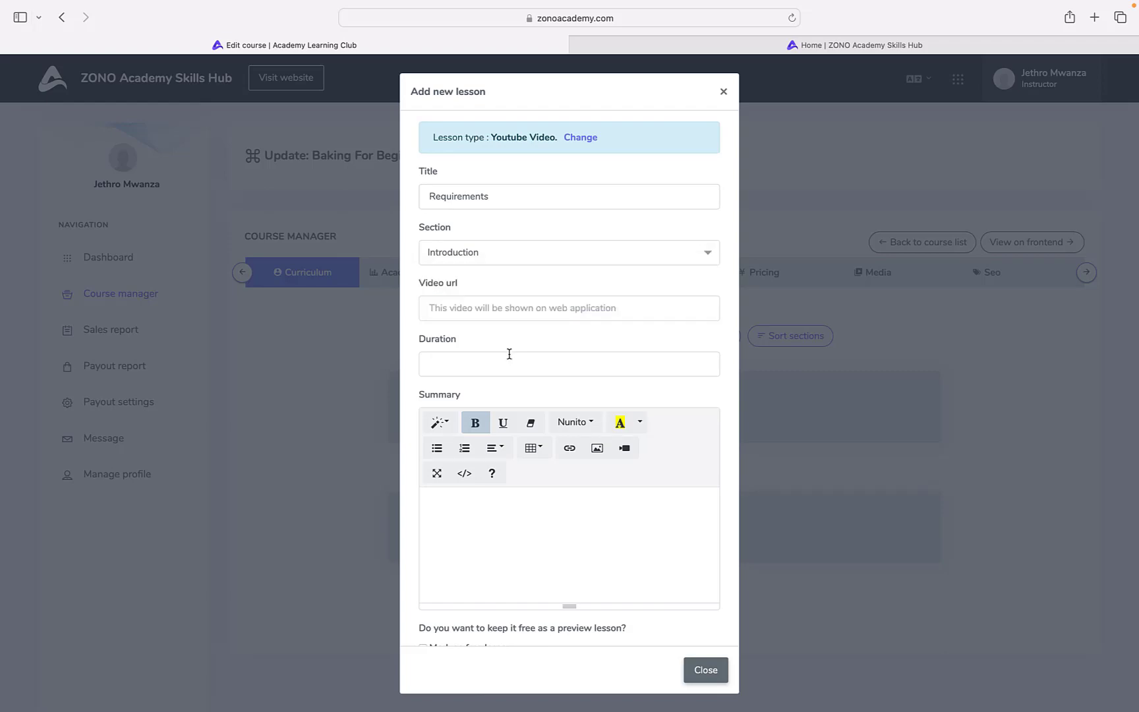
# Look over the lesson form's video URL, duration and summary fields, and close the form without adding the lesson
pyautogui.click(510, 308)
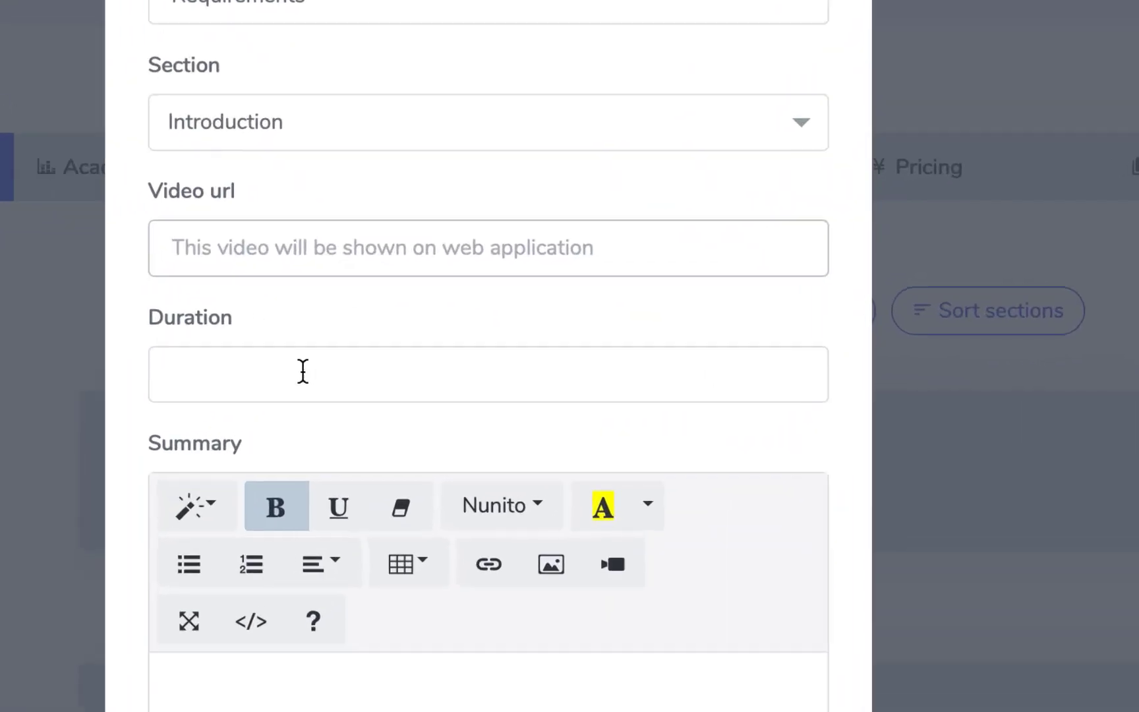
pyautogui.click(487, 362)
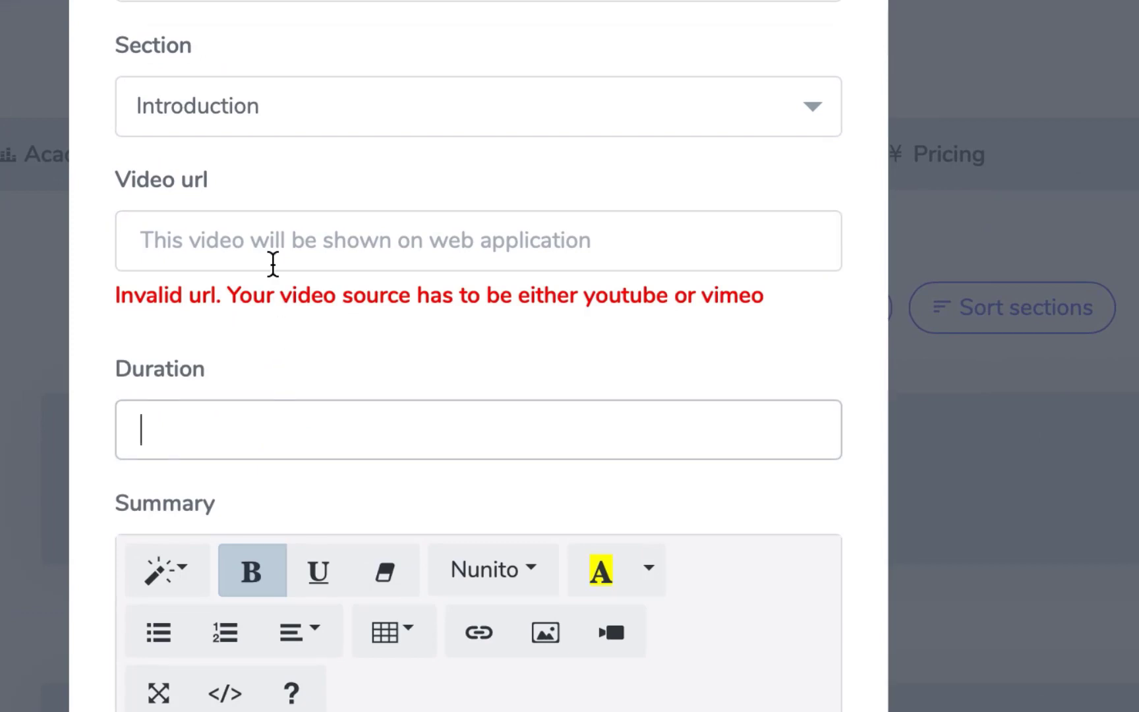
pyautogui.click(360, 240)
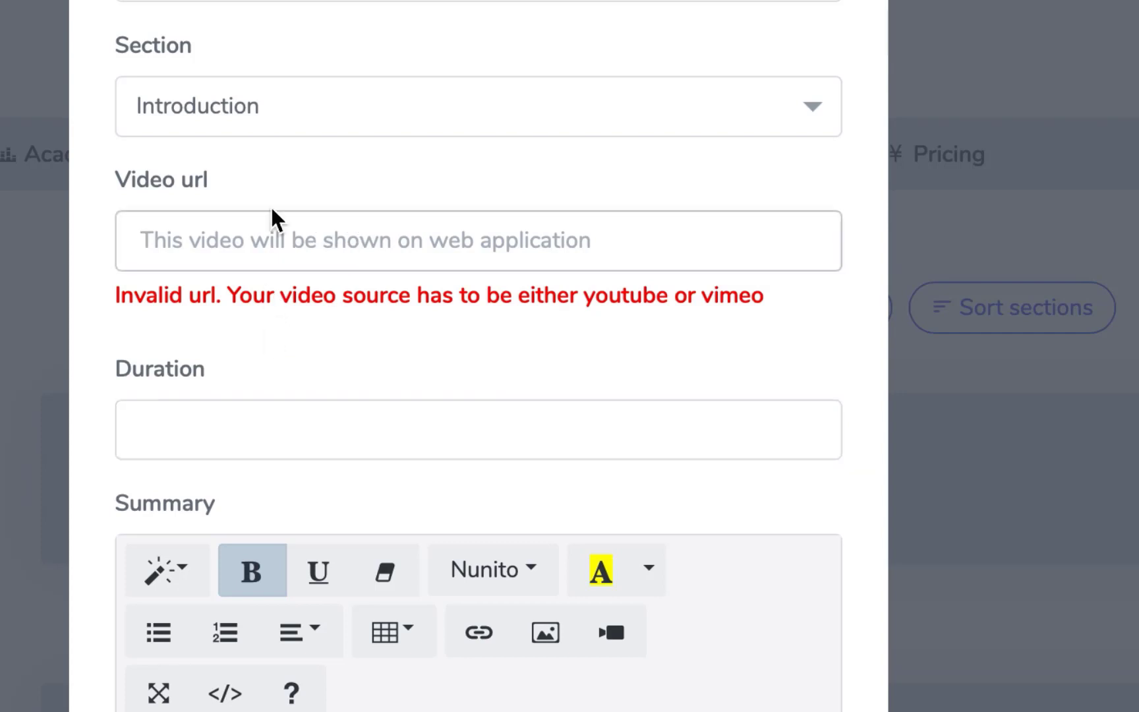
pyautogui.click(228, 436)
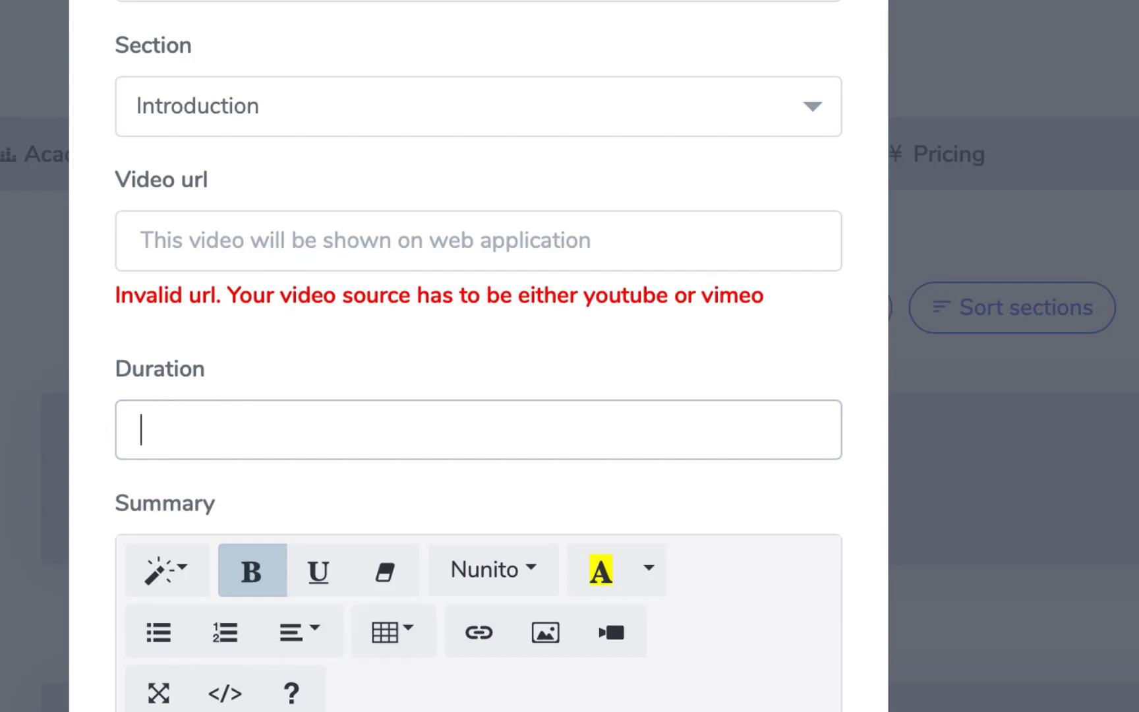
pyautogui.click(300, 711)
pyautogui.scroll(-6, 263, 462)
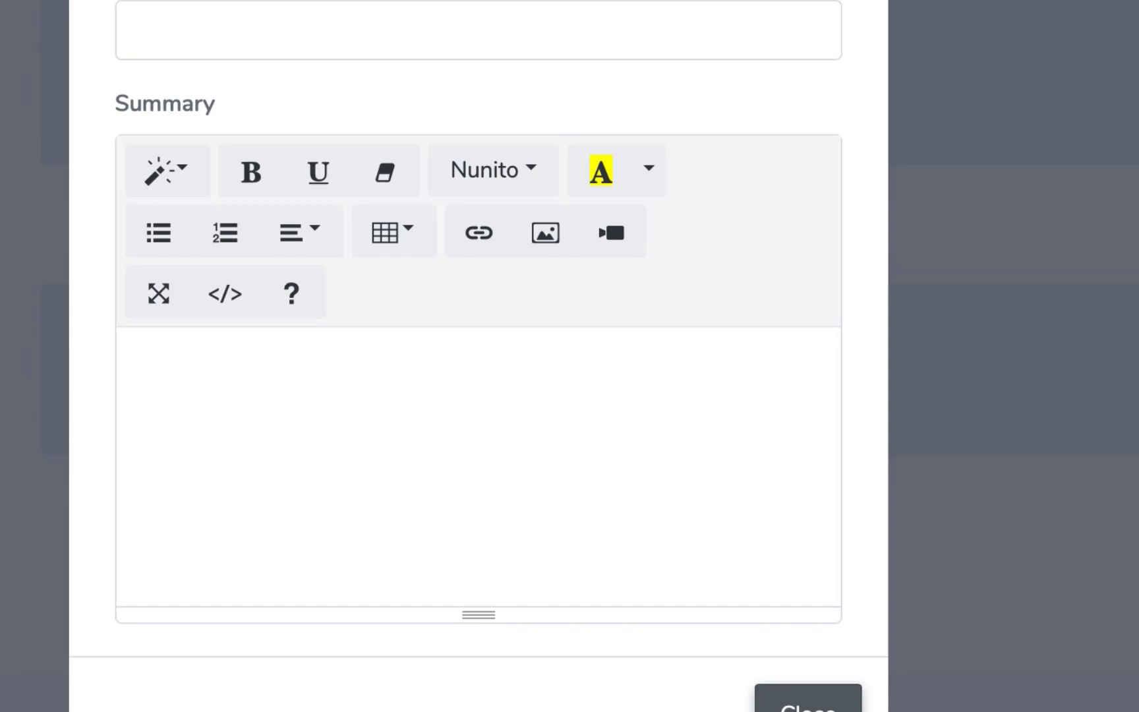
pyautogui.click(827, 705)
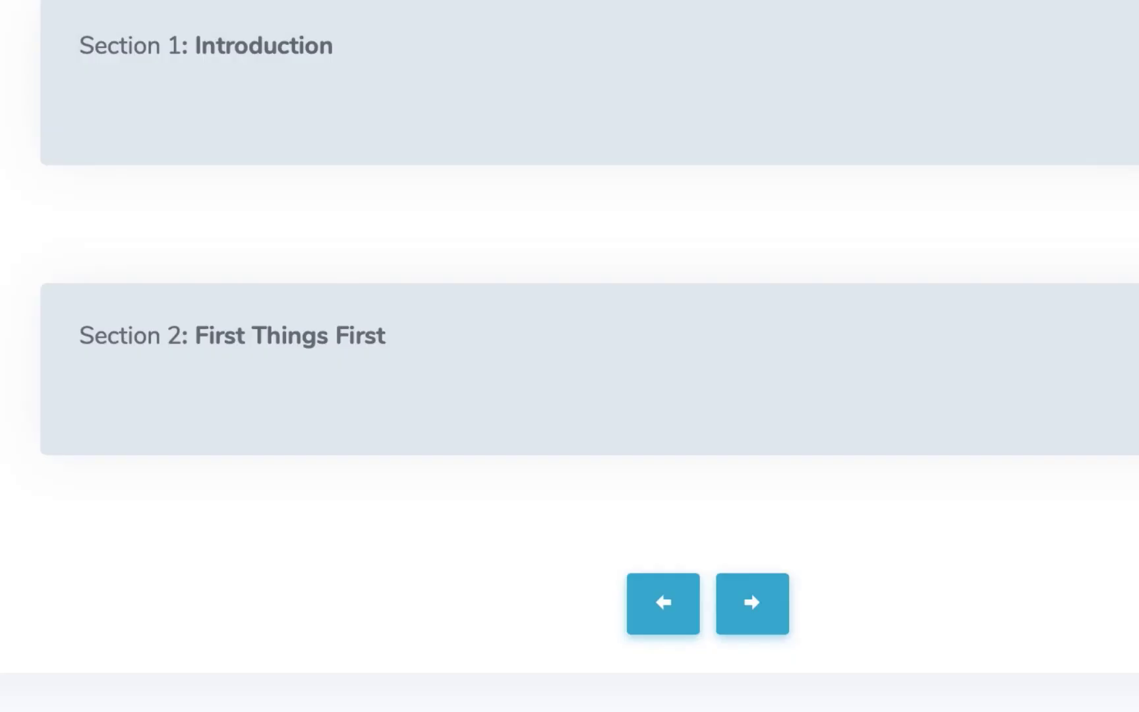
# Open the academic progress view of the "Baking For Beginners" course
pyautogui.moveTo(377, 13)
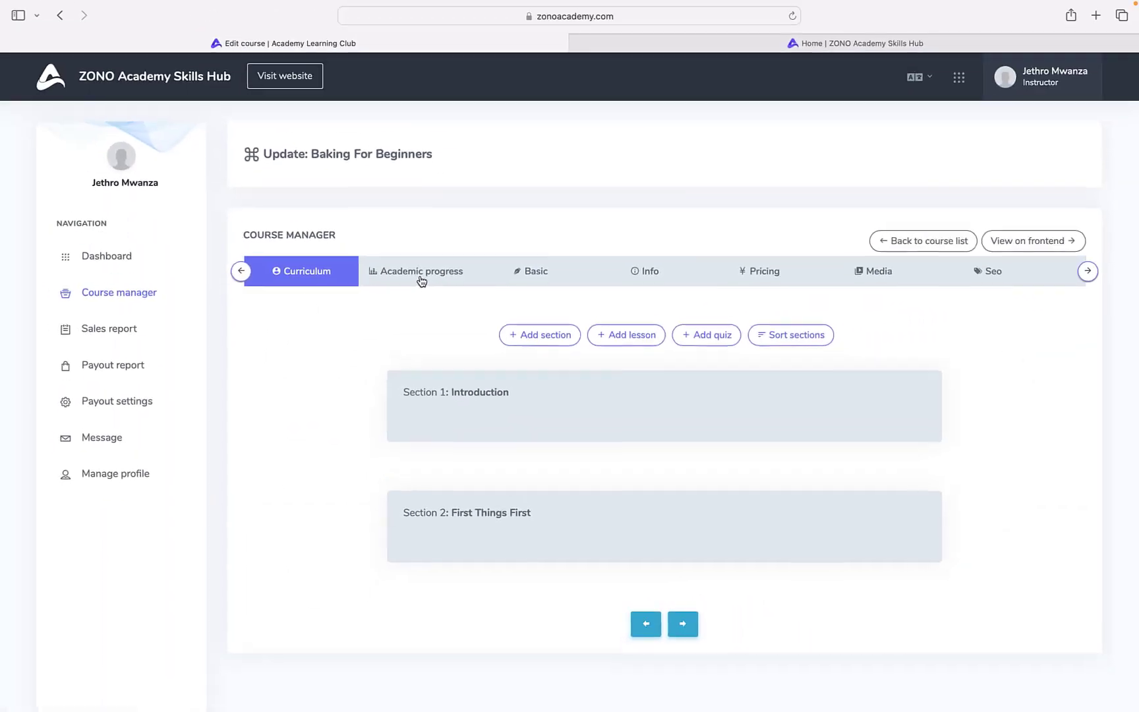
pyautogui.click(421, 278)
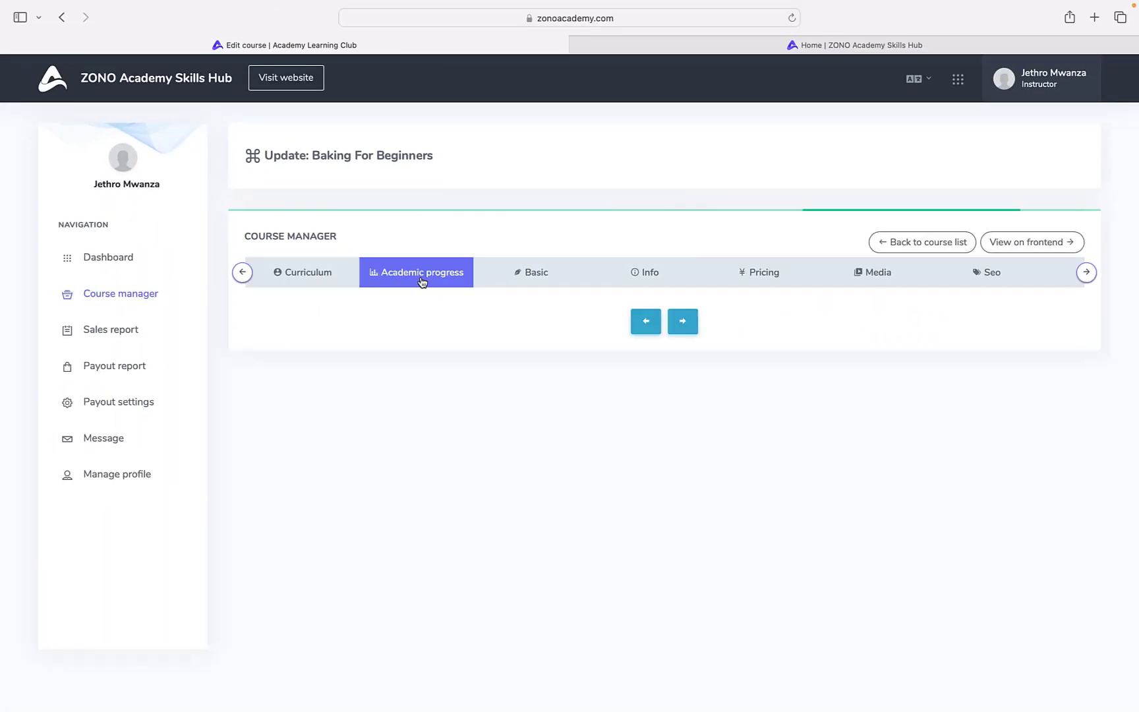